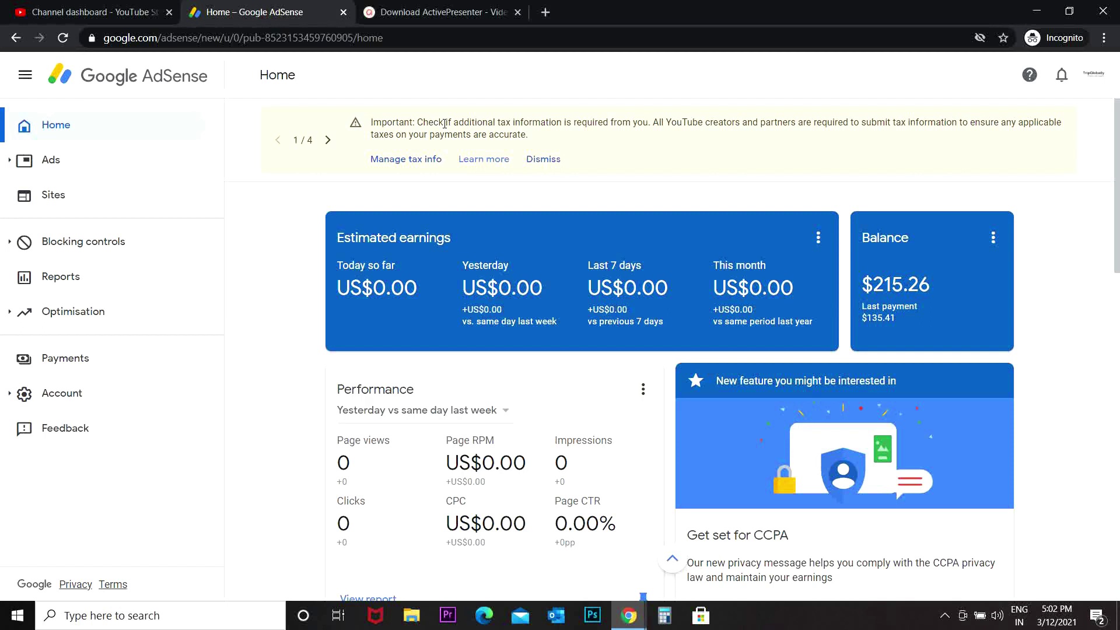
# Open Manage tax info from the tax information notice banner.
pyautogui.moveTo(371, 122); pyautogui.dragTo(558, 142)
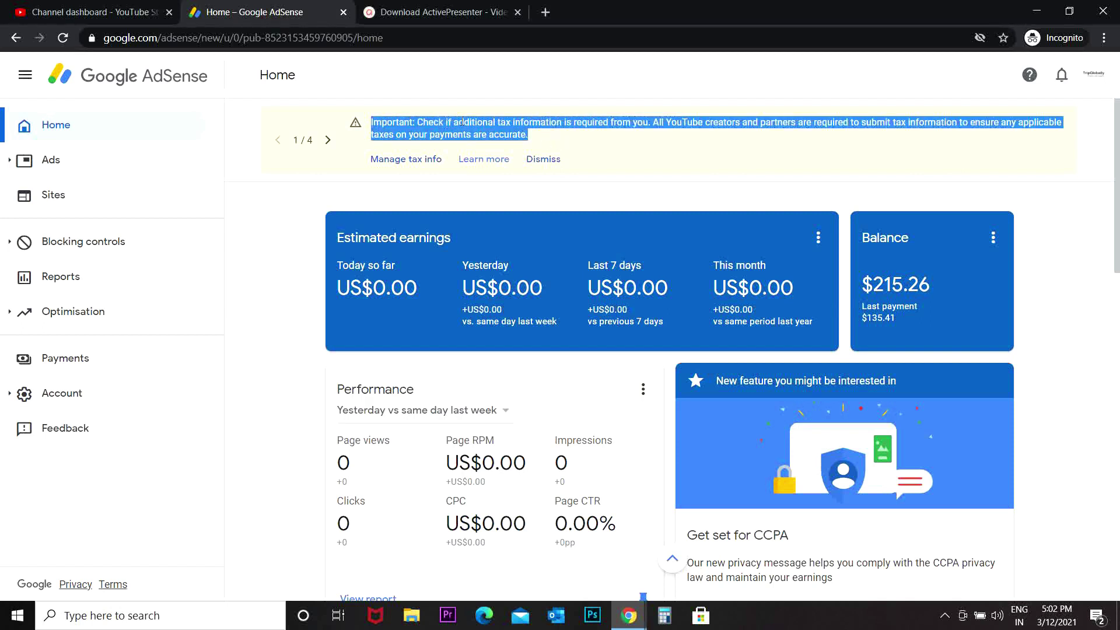
pyautogui.click(441, 122)
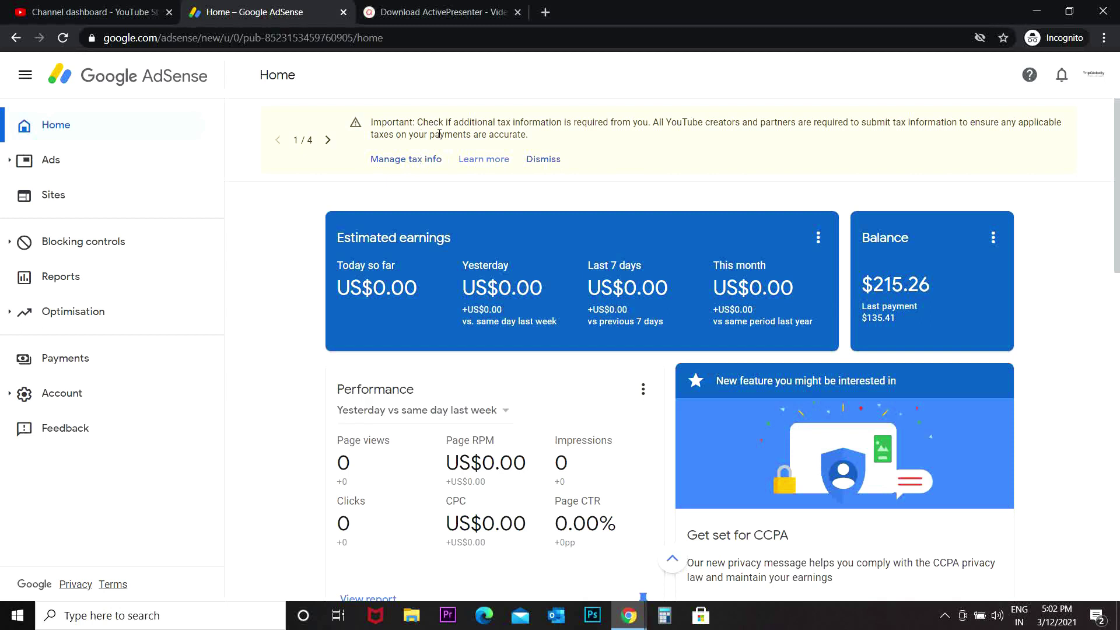
pyautogui.click(394, 167)
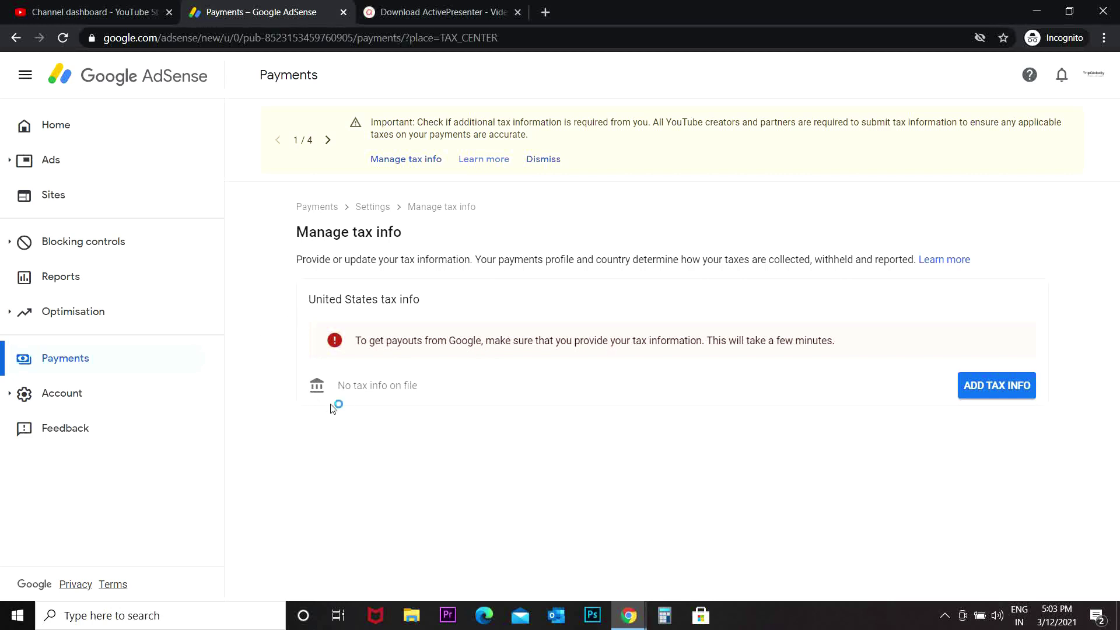
# Add United States tax info as an Individual who is not a US citizen or resident.
pyautogui.click(991, 390)
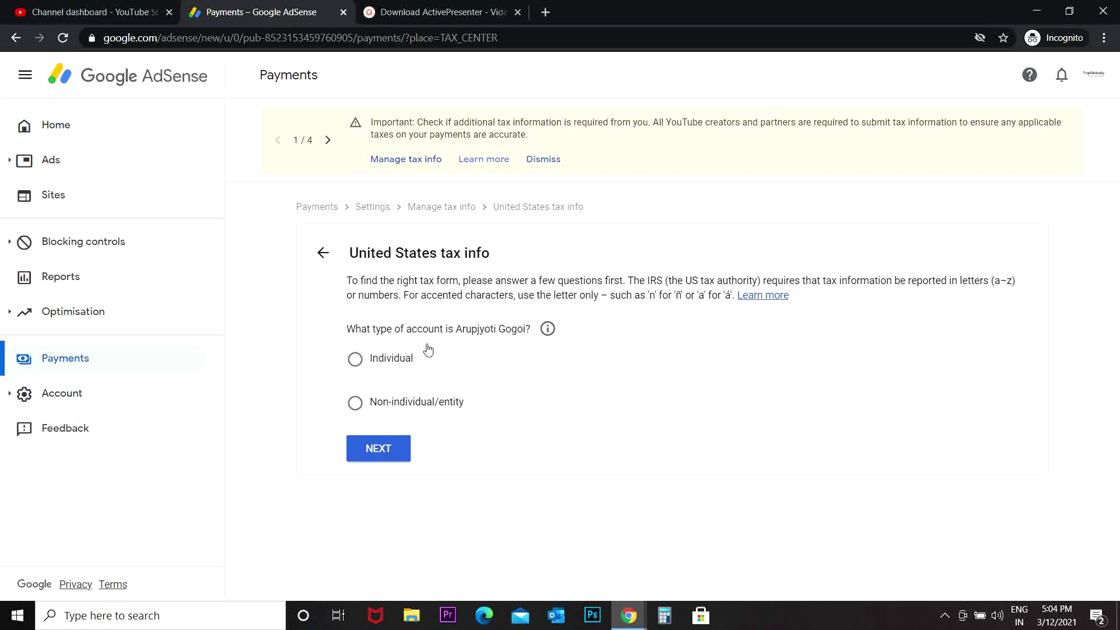
pyautogui.click(354, 362)
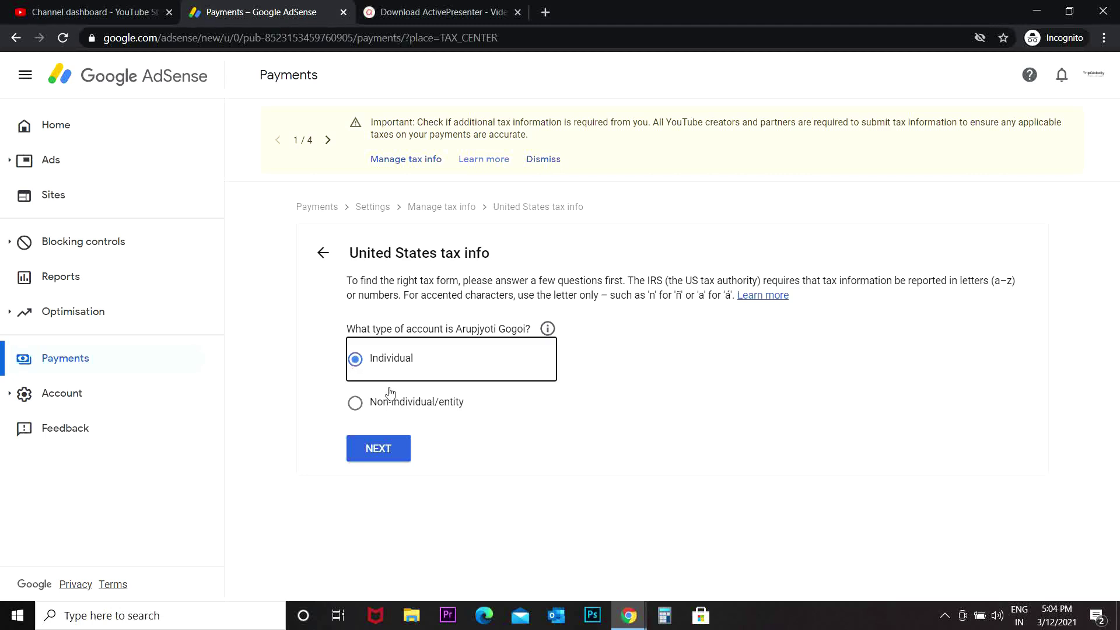
pyautogui.click(371, 453)
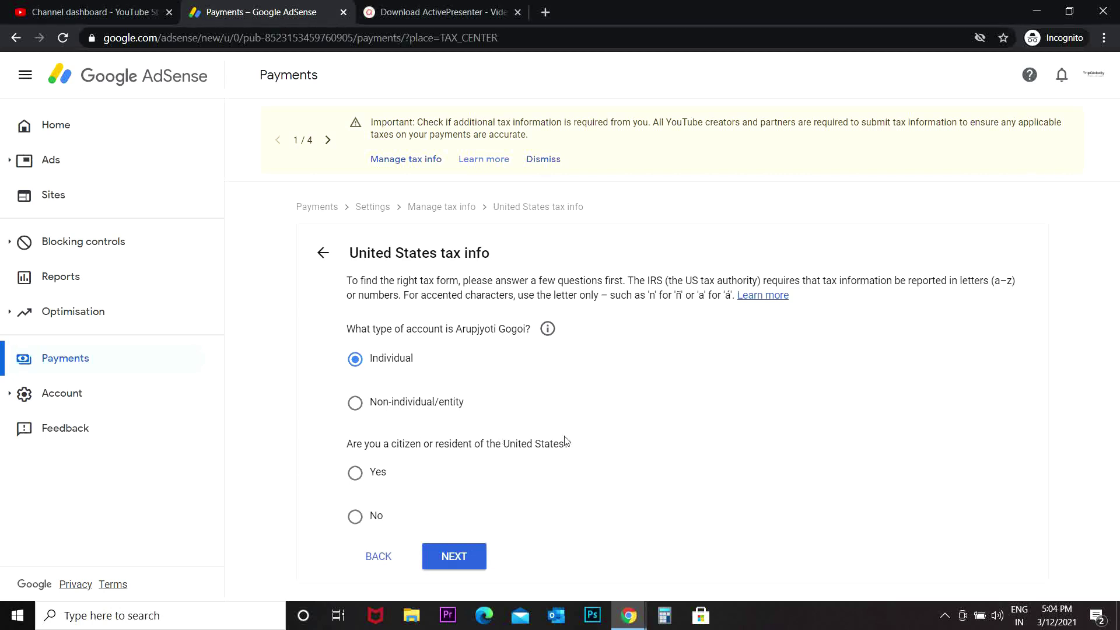
pyautogui.click(355, 518)
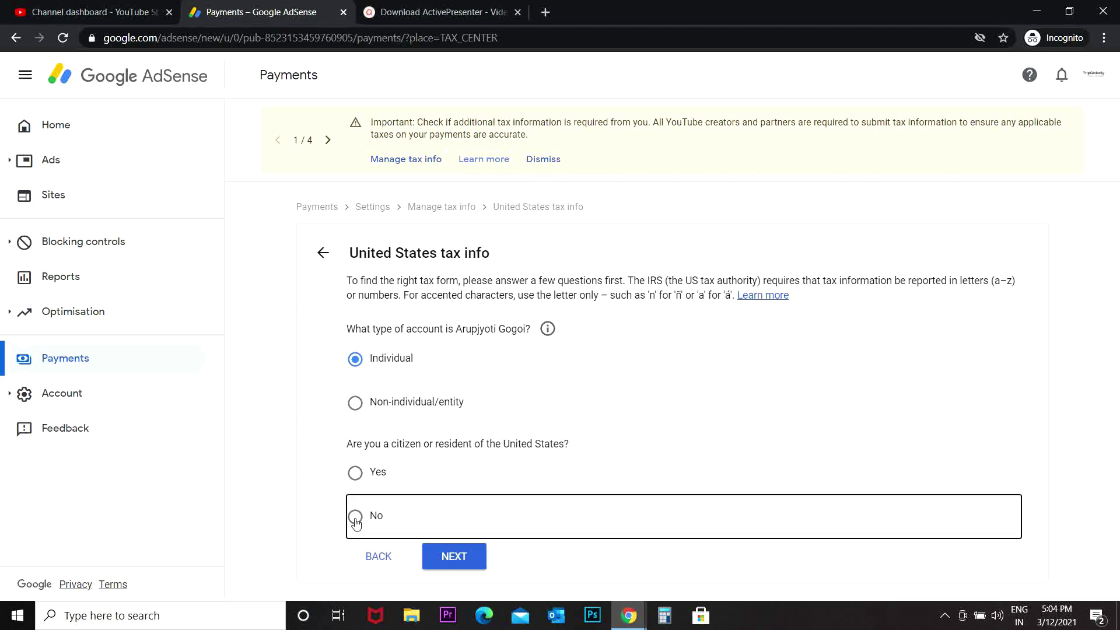
# Select W-8BEN under Select W-8 tax form type.
pyautogui.click(458, 554)
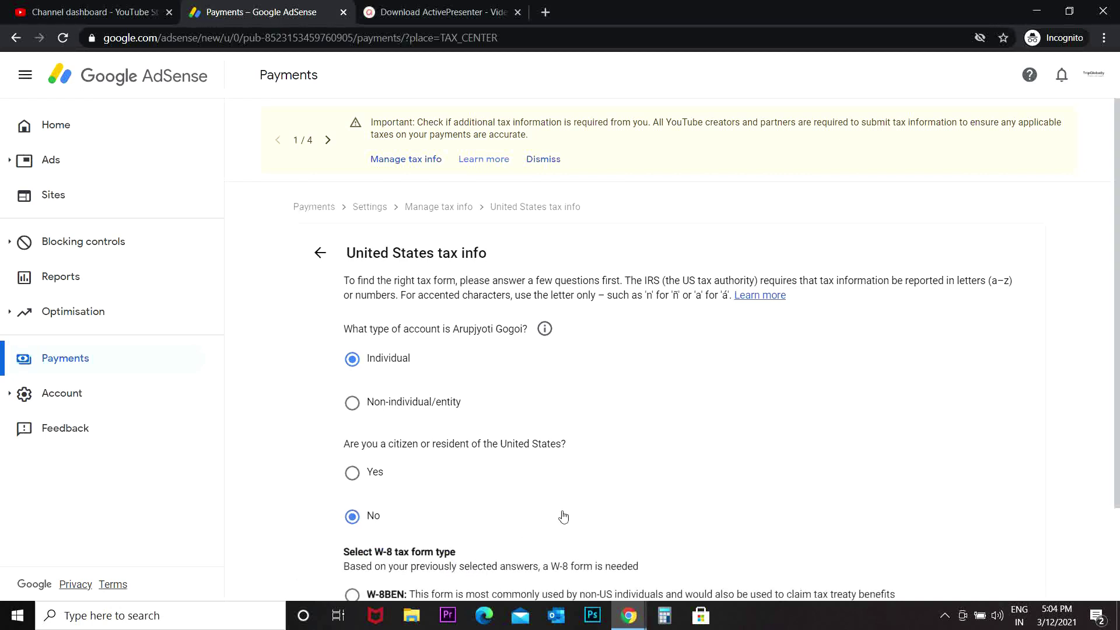
pyautogui.scroll(-2, 574, 458)
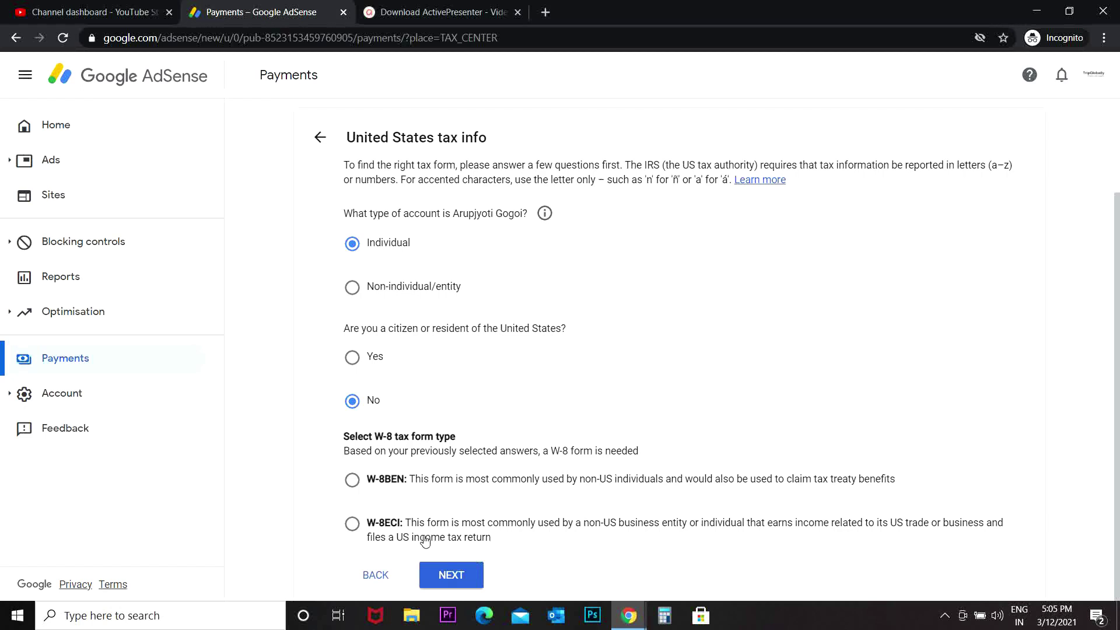
pyautogui.click(352, 482)
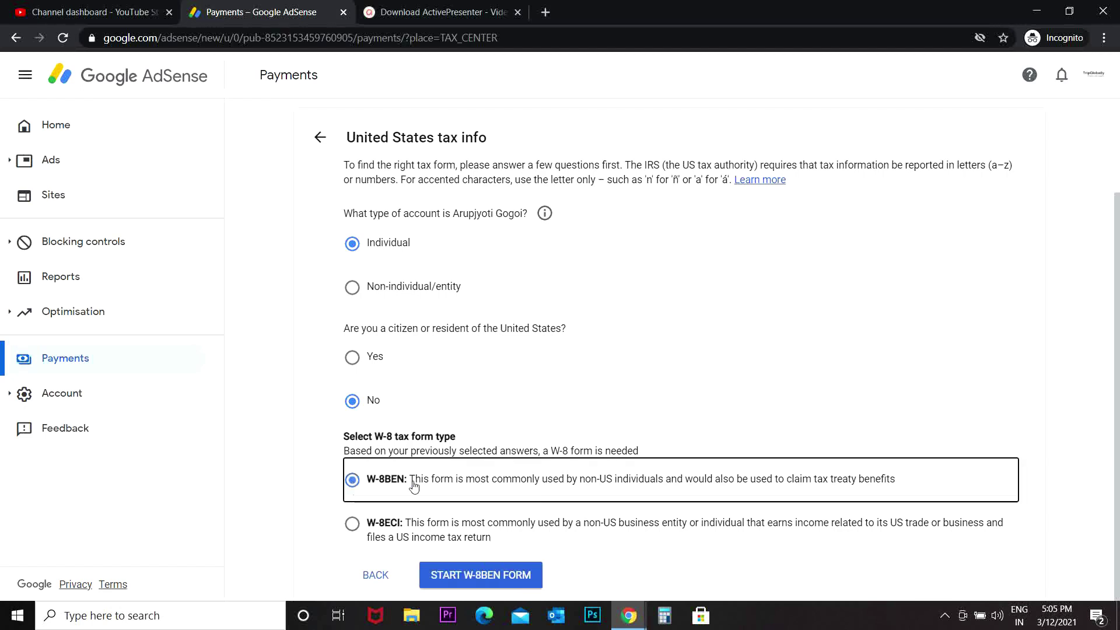
# Start the W-8BEN form and set country of citizenship to India.
pyautogui.click(464, 576)
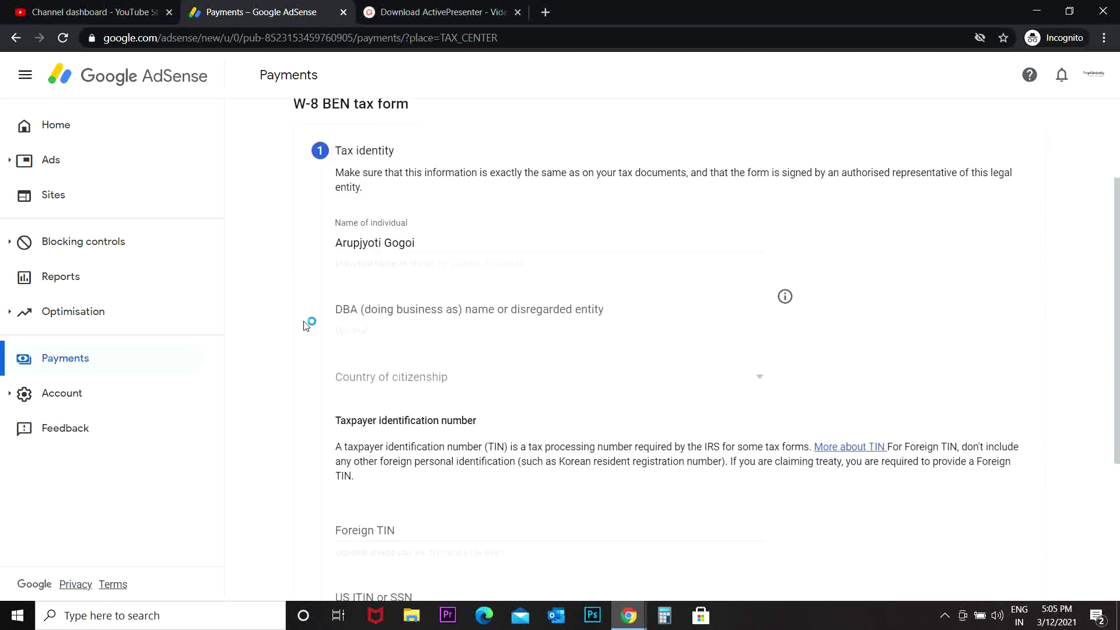
pyautogui.scroll(-3, 306, 320)
pyautogui.scroll(1, 327, 310)
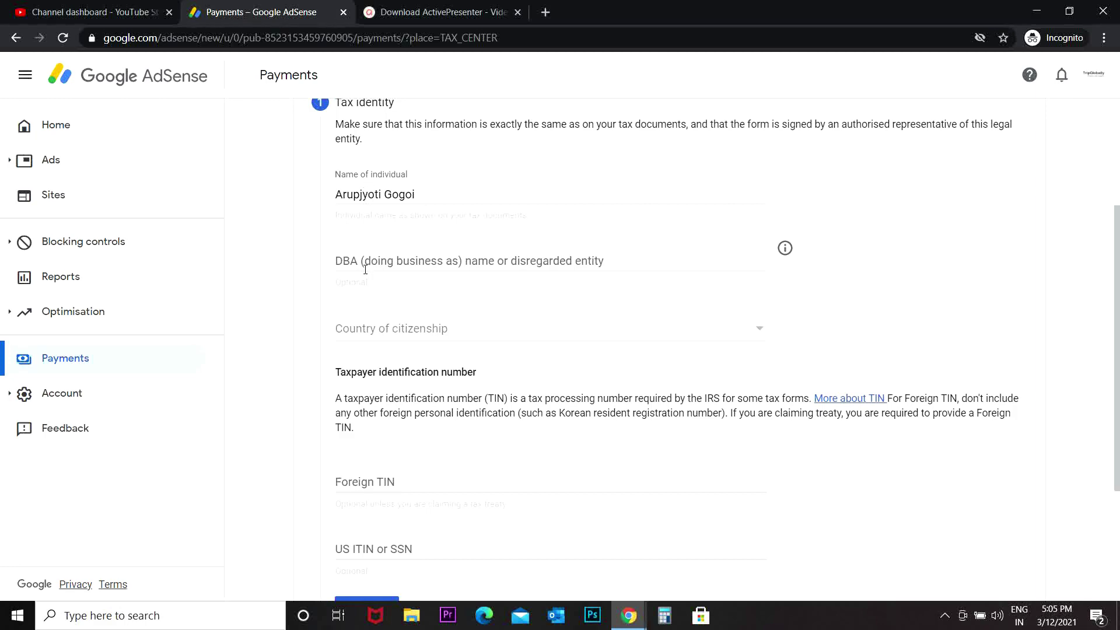
pyautogui.click(376, 330)
pyautogui.scroll(-15, 501, 363)
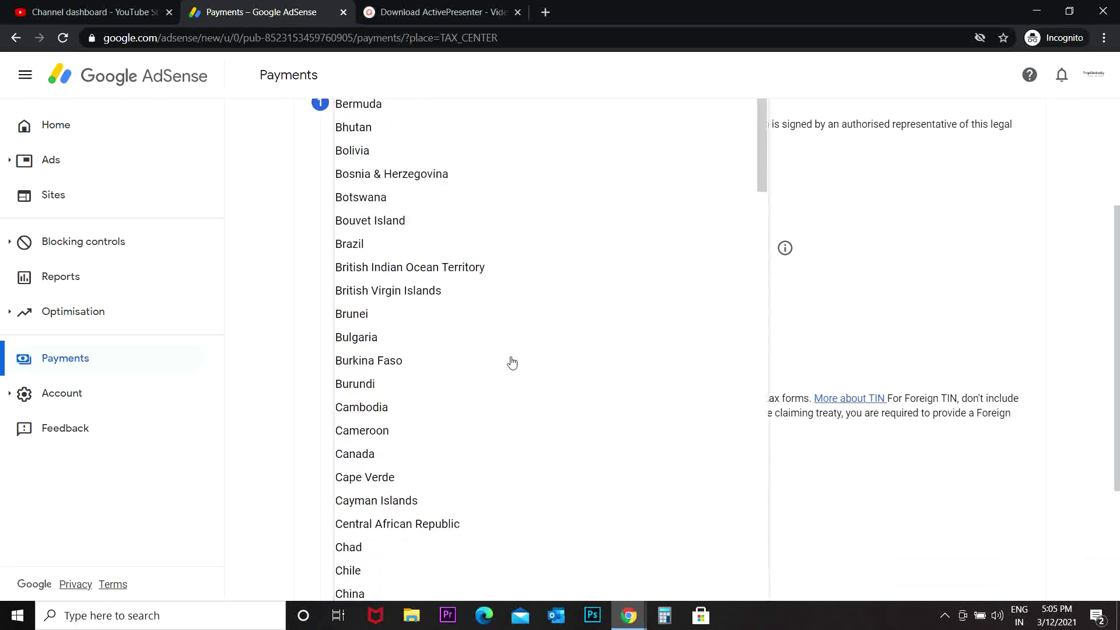
pyautogui.scroll(-15, 512, 364)
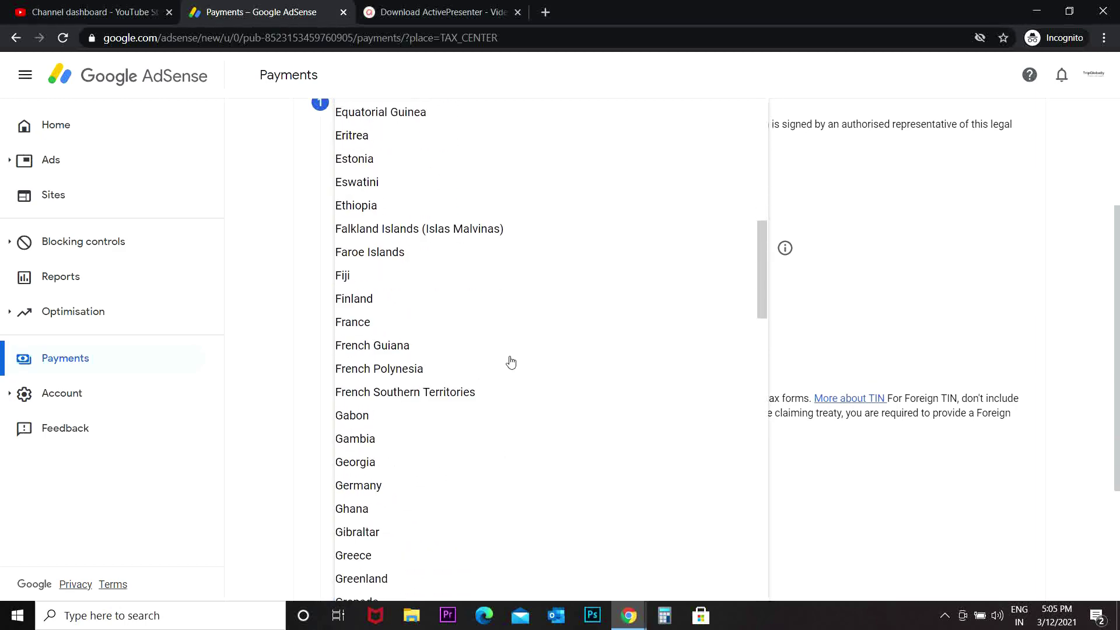
pyautogui.scroll(-1, 436, 410)
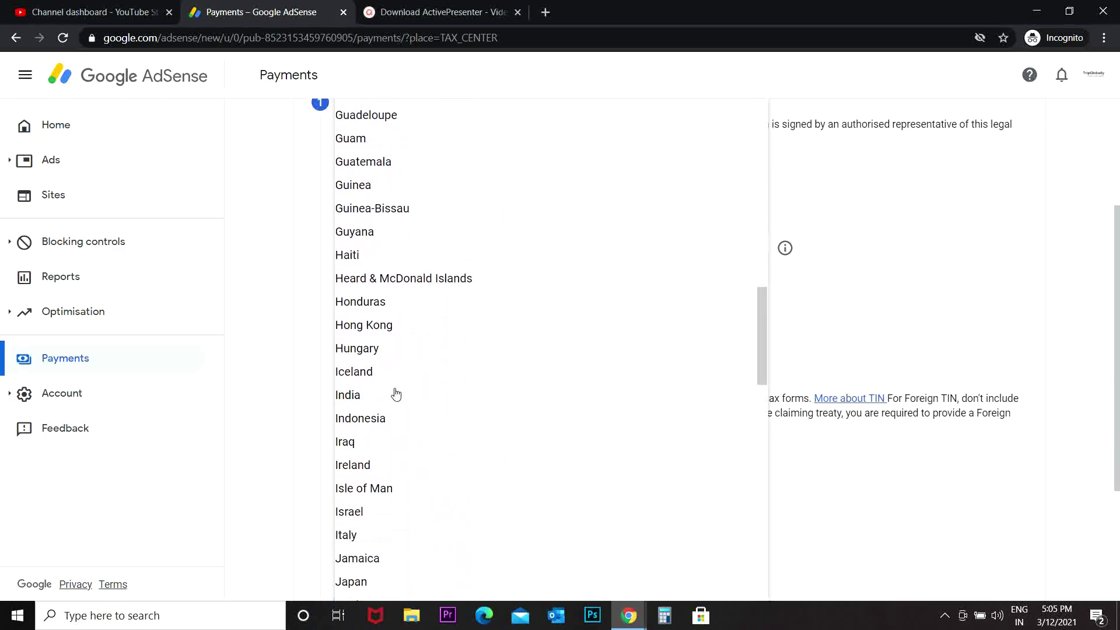
pyautogui.click(395, 394)
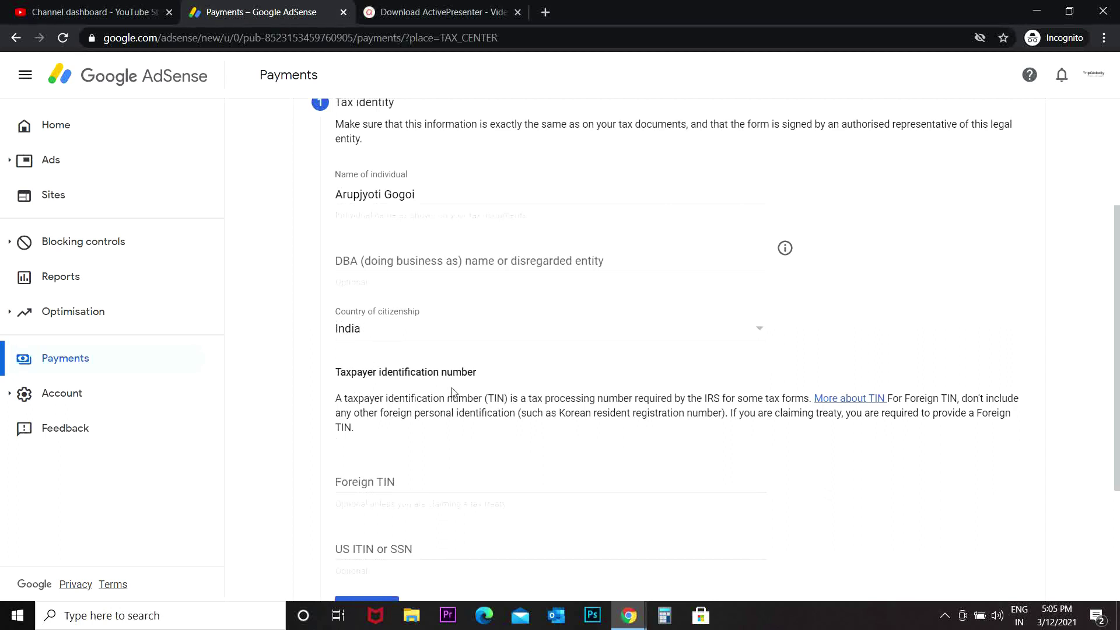
# Enter your foreign tax identification number in the Foreign TIN field.
pyautogui.scroll(-1, 429, 337)
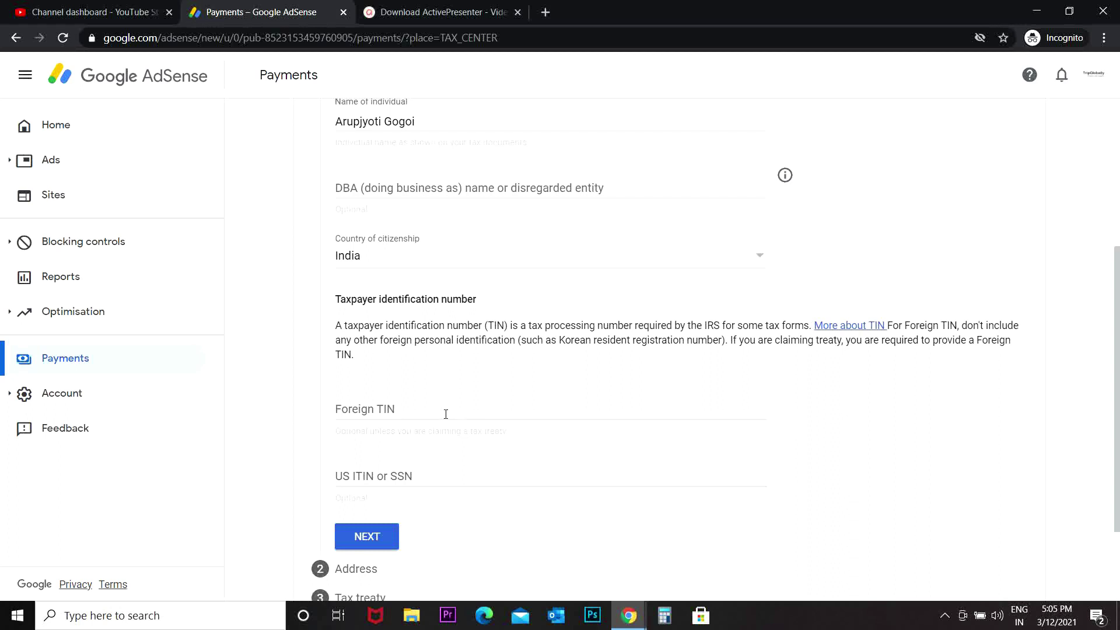
pyautogui.click(443, 408)
pyautogui.scroll(-2, 911, 428)
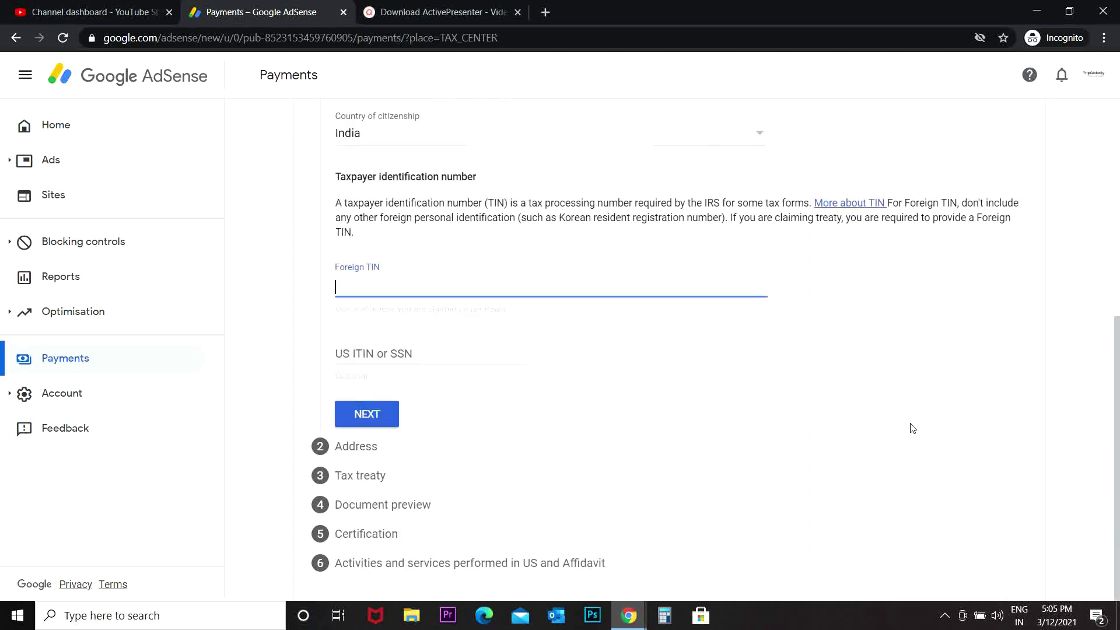
pyautogui.write('AOHPG')
# Save the tax identity, tick the PO Box option, and autofill the permanent residence address.
pyautogui.click(366, 413)
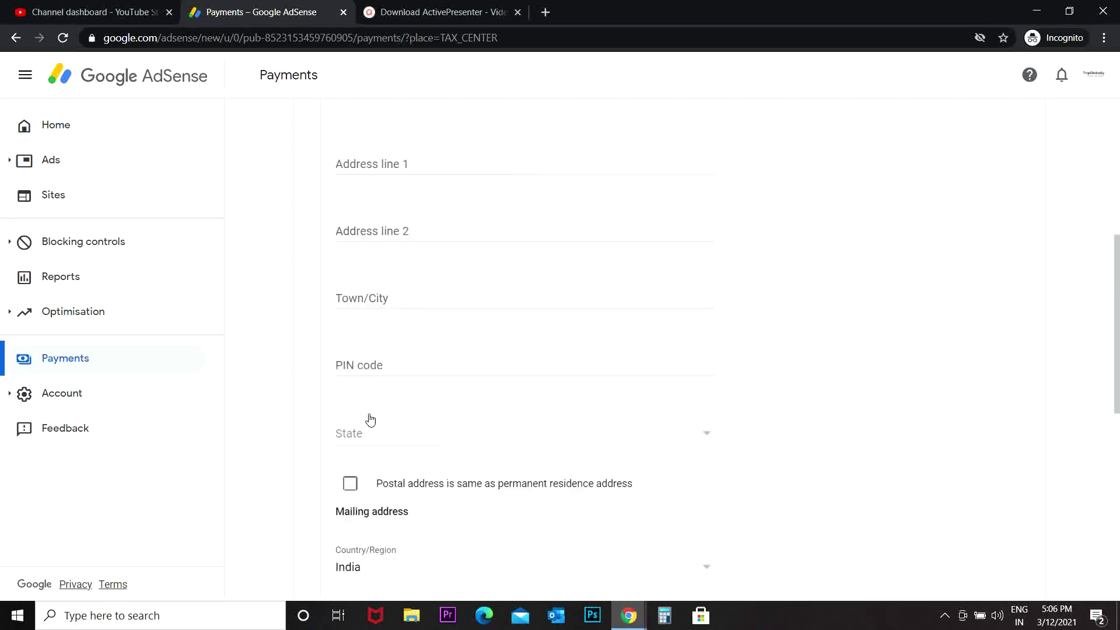
pyautogui.scroll(3, 778, 357)
pyautogui.scroll(2, 778, 357)
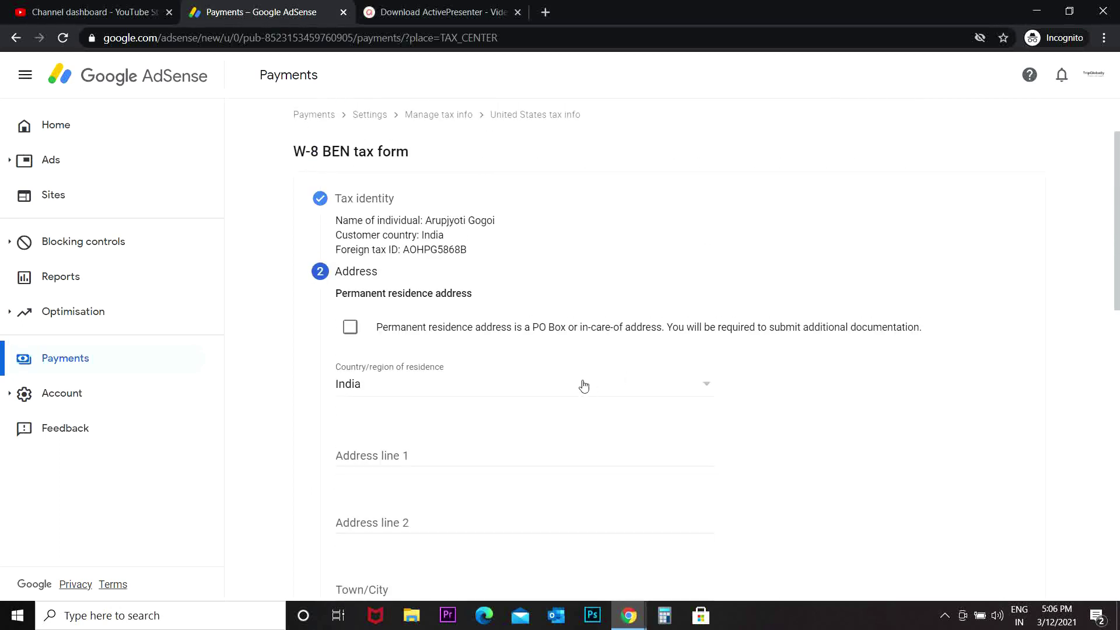
pyautogui.scroll(-1, 583, 385)
pyautogui.click(351, 264)
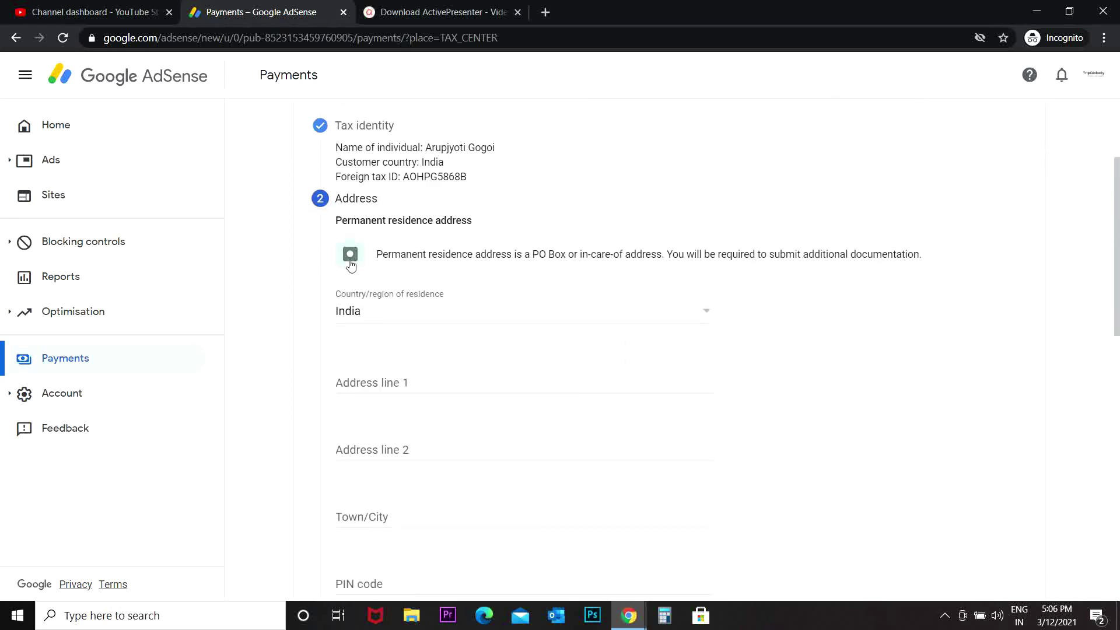
pyautogui.scroll(-2, 550, 385)
pyautogui.click(468, 241)
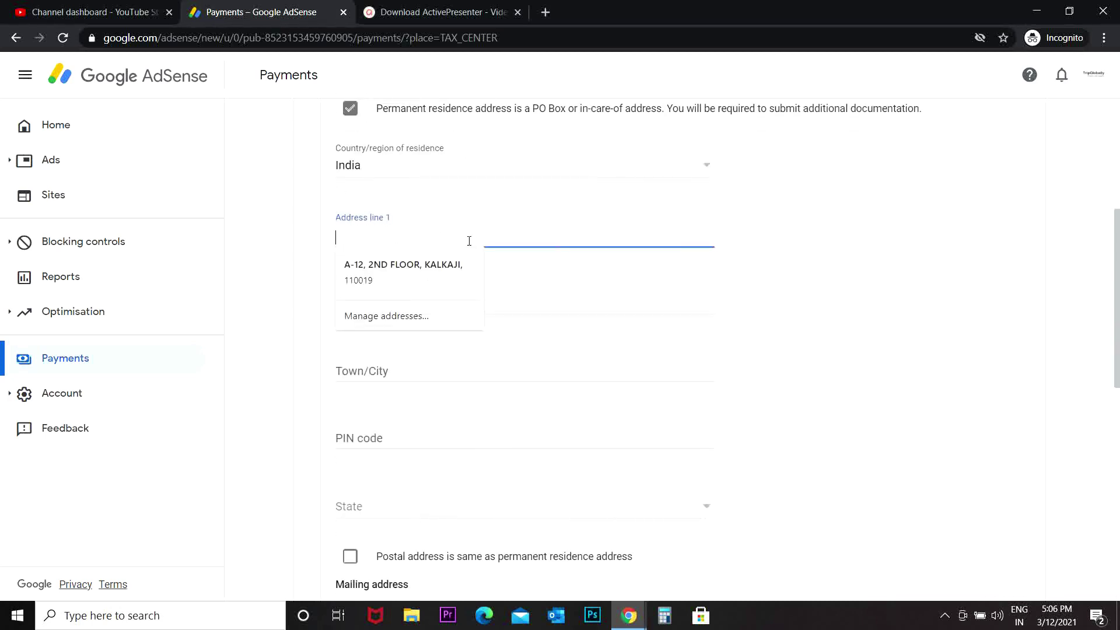
pyautogui.click(417, 280)
# Set the state to Delhi and make the postal address the same as the permanent one.
pyautogui.scroll(-3, 889, 390)
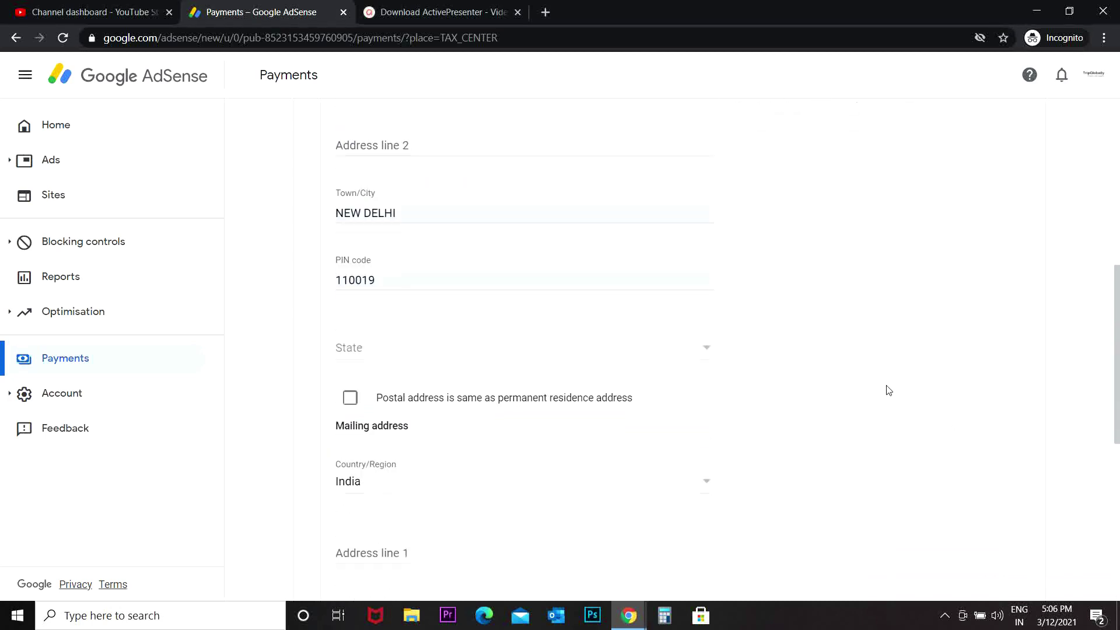
pyautogui.scroll(-2, 889, 390)
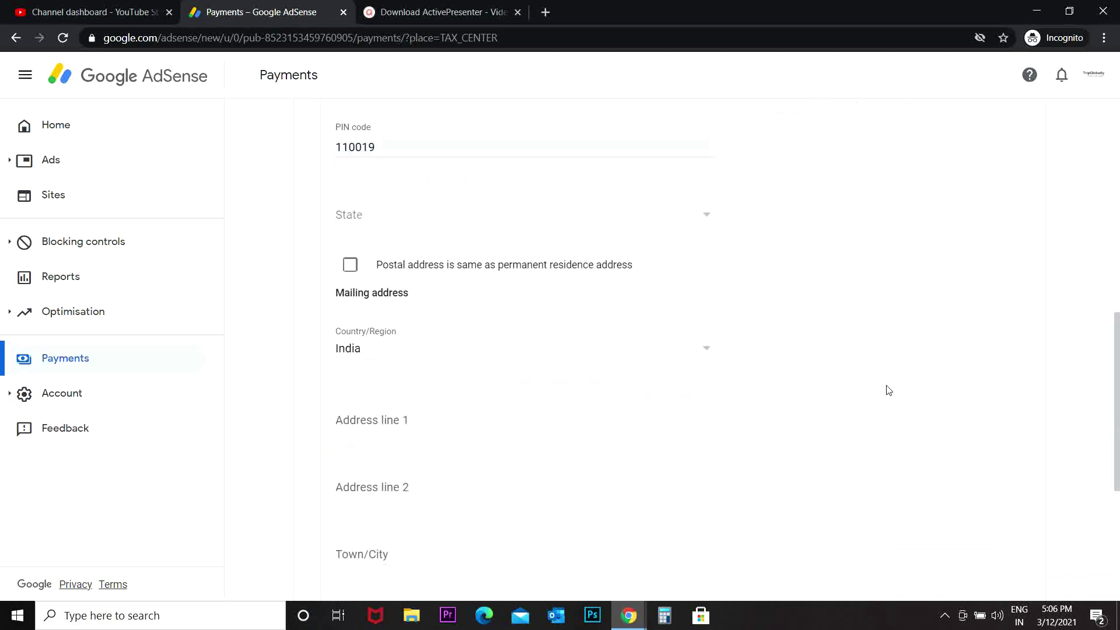
pyautogui.click(703, 216)
pyautogui.click(395, 259)
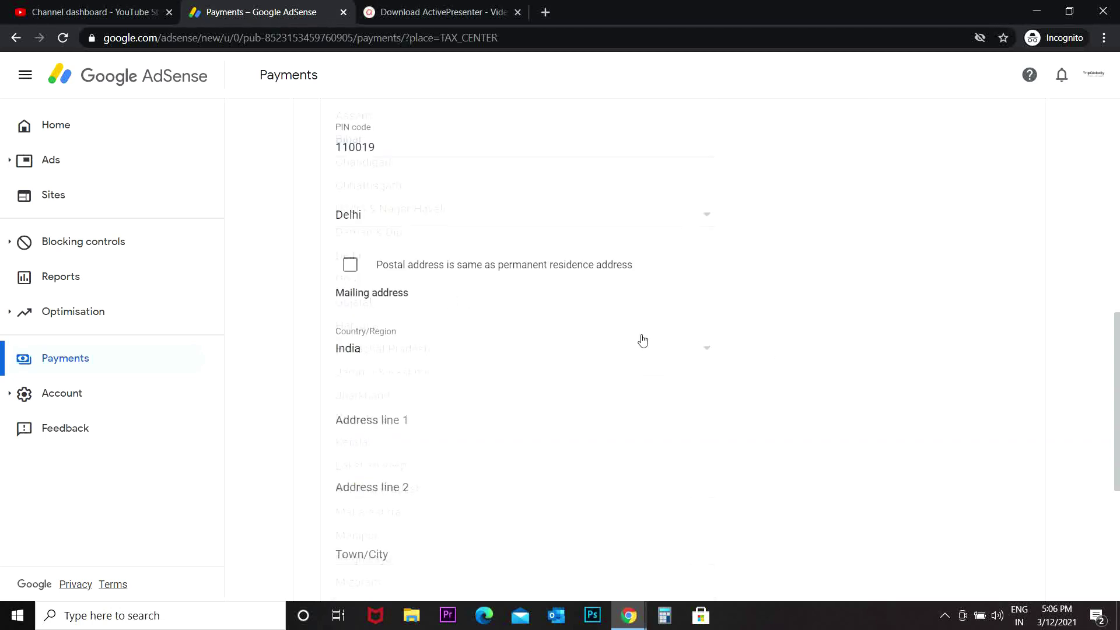
pyautogui.click(349, 268)
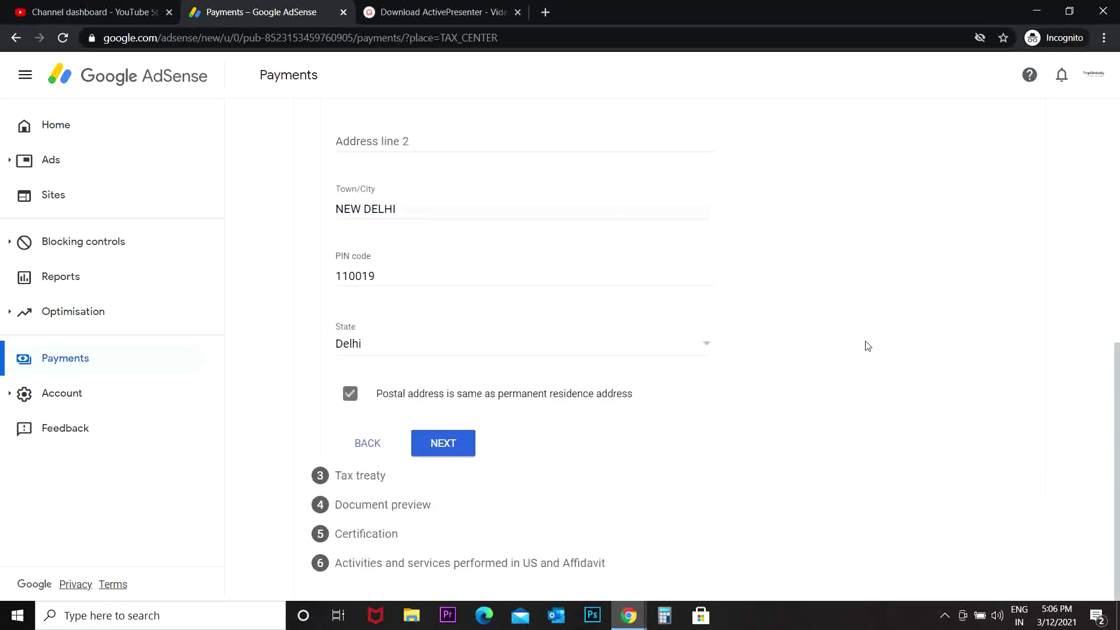
# Finish the address step and choose Yes to claim a reduced treaty withholding rate.
pyautogui.click(446, 452)
pyautogui.scroll(1, 782, 392)
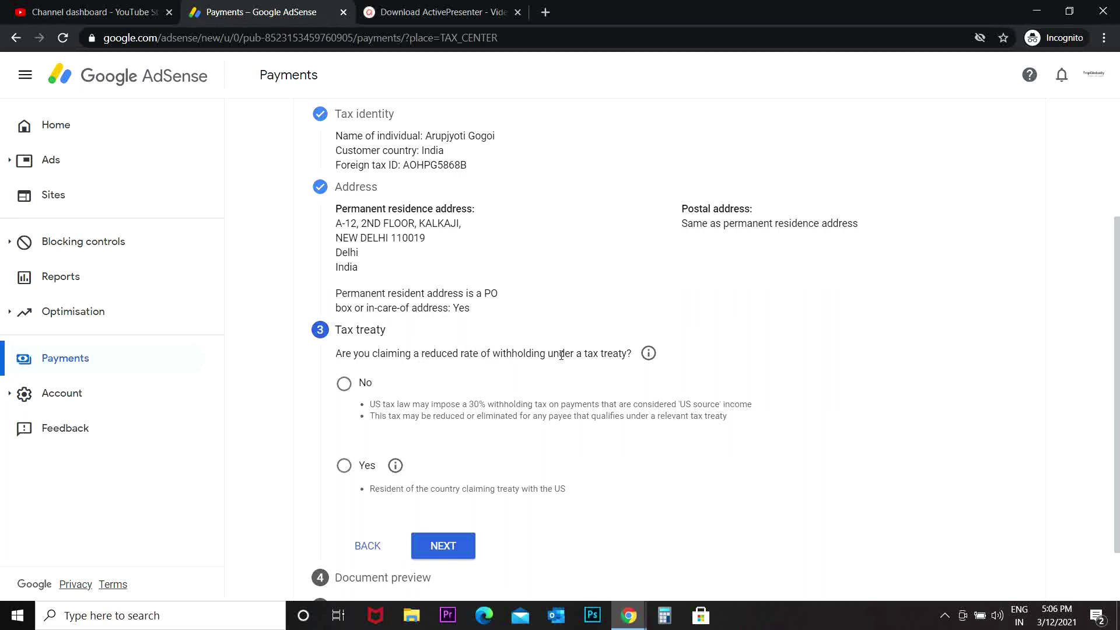
pyautogui.scroll(-1, 458, 450)
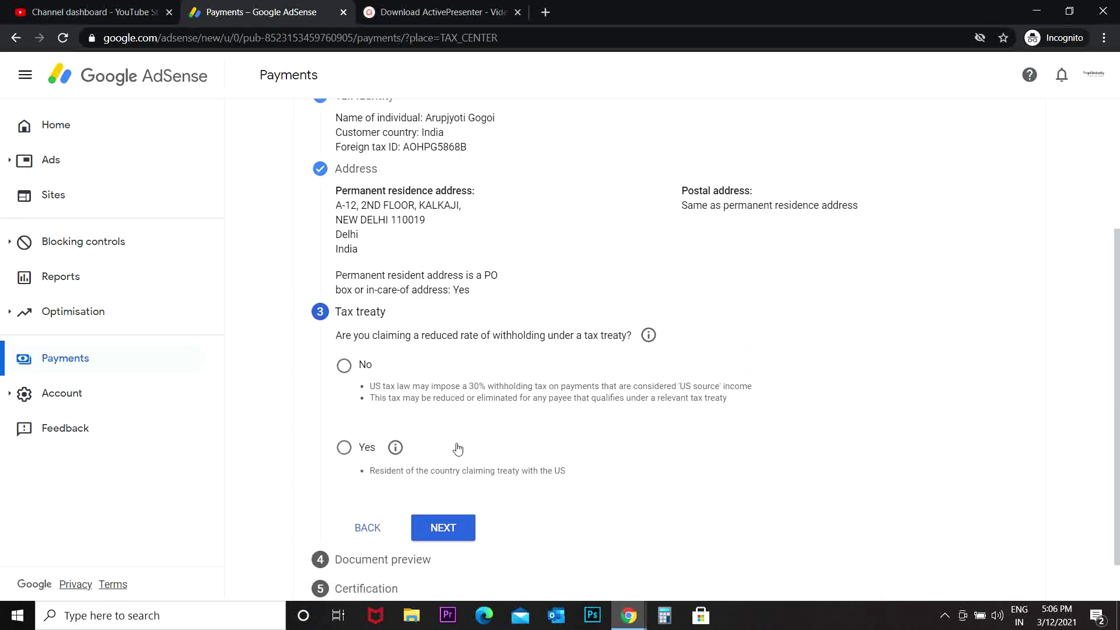
pyautogui.click(594, 399)
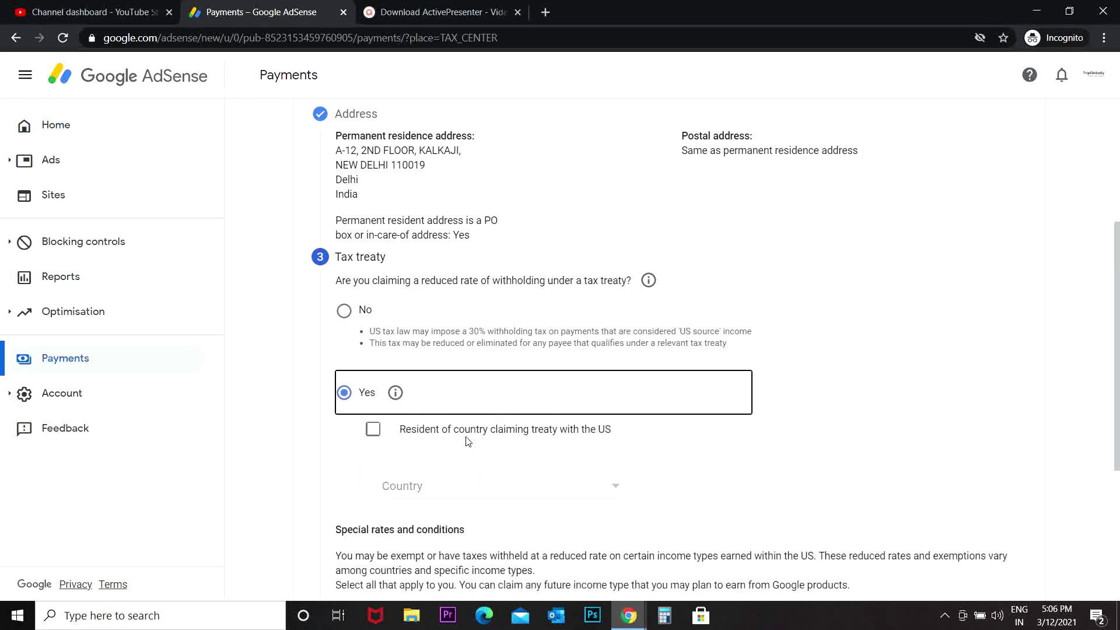
pyautogui.scroll(-2, 398, 349)
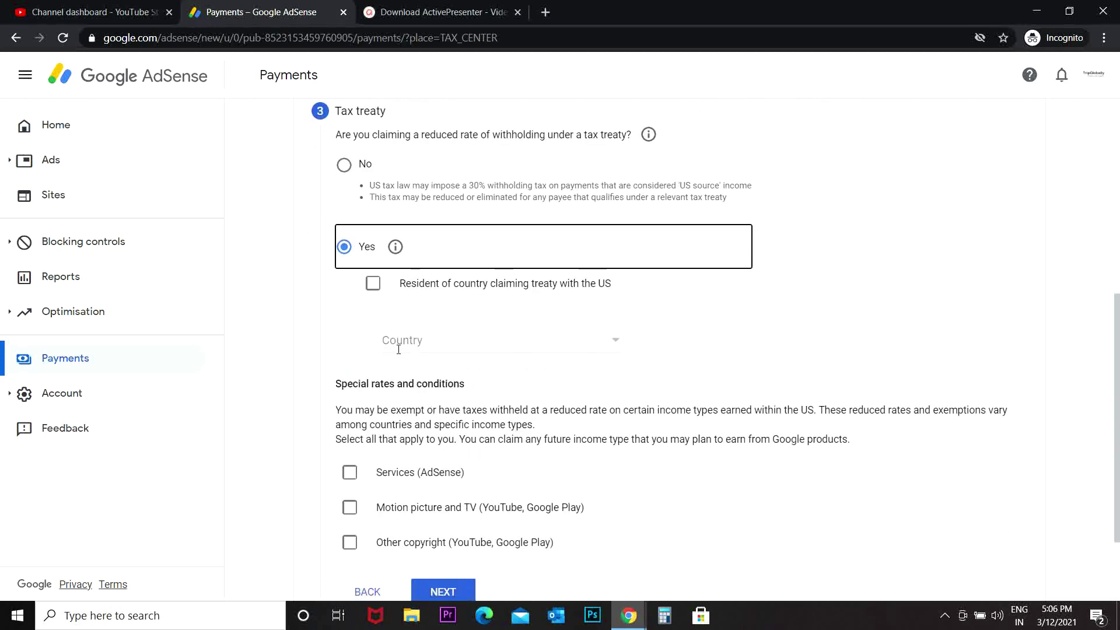
# Declare residence in a treaty country and select India as that country.
pyautogui.click(373, 285)
pyautogui.click(601, 348)
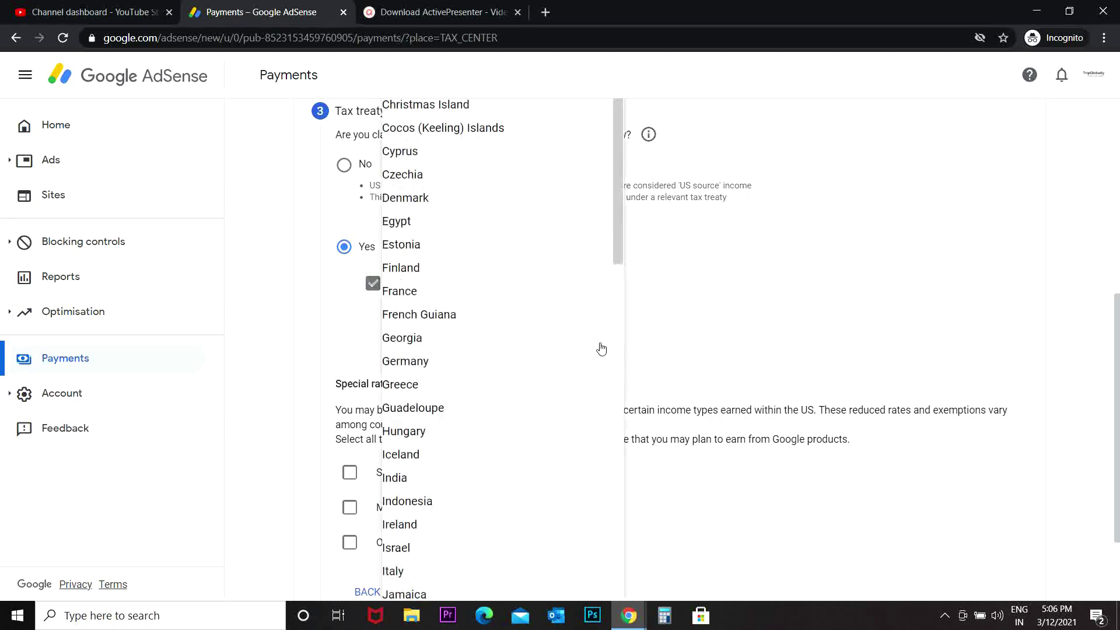
pyautogui.scroll(-6, 571, 362)
pyautogui.scroll(2, 525, 355)
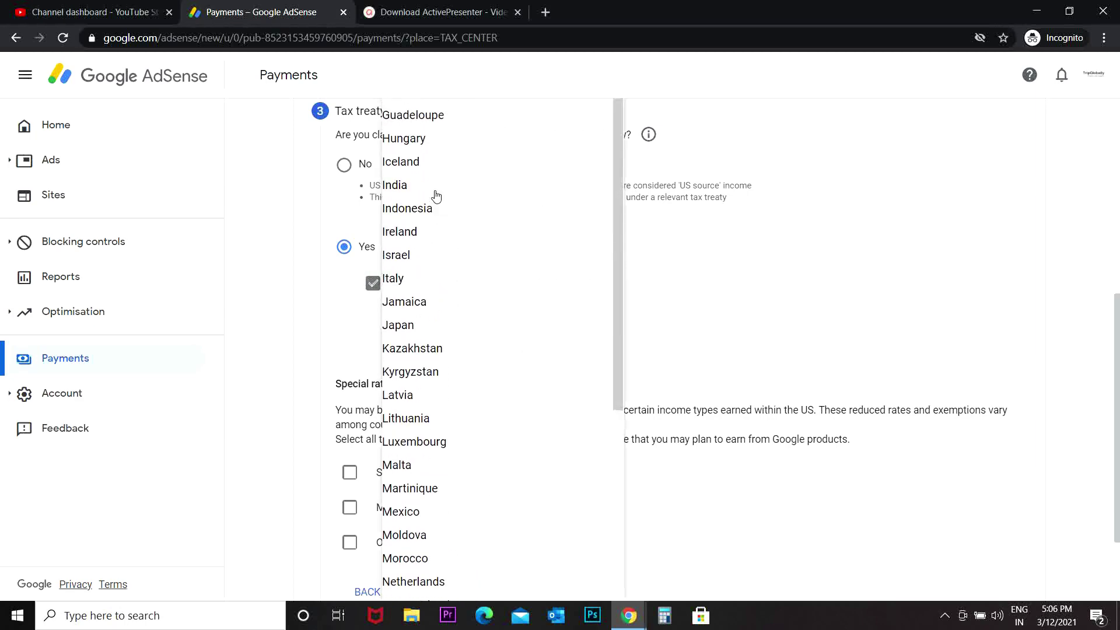
pyautogui.click(436, 187)
pyautogui.scroll(-1, 769, 342)
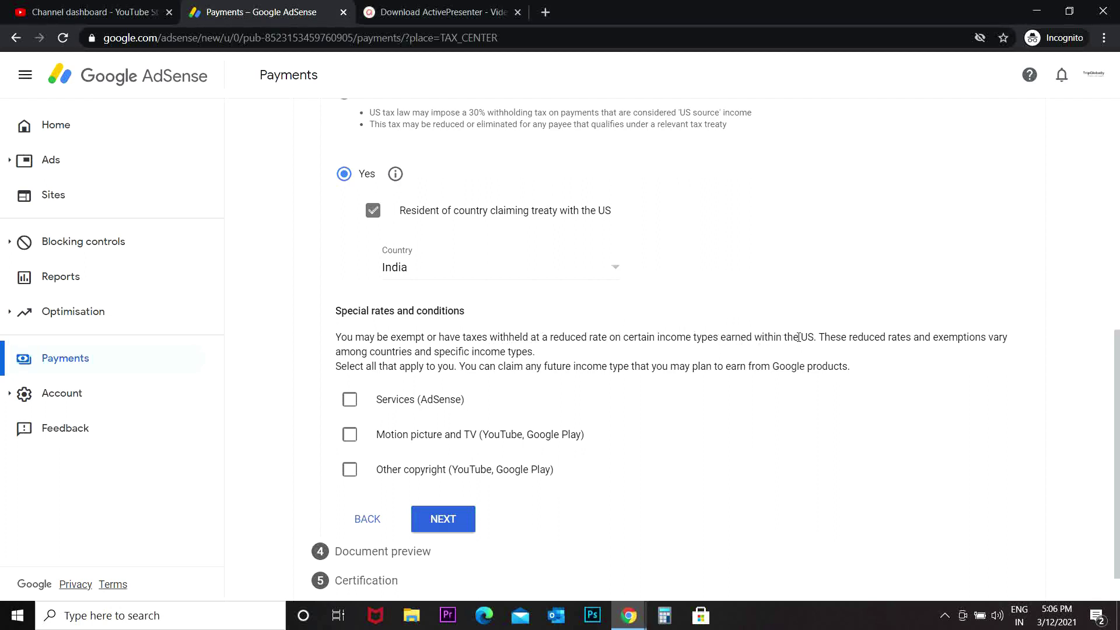
# Claim treaty rates for services, motion picture and TV, and other copyright income.
pyautogui.click(349, 399)
pyautogui.scroll(-3, 435, 432)
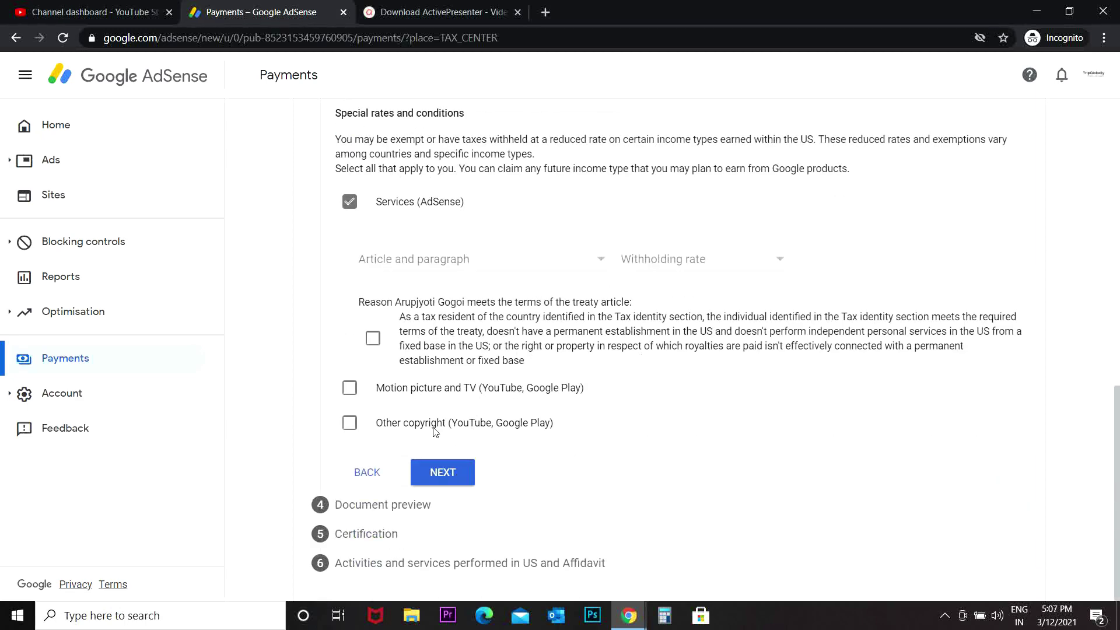
pyautogui.click(349, 387)
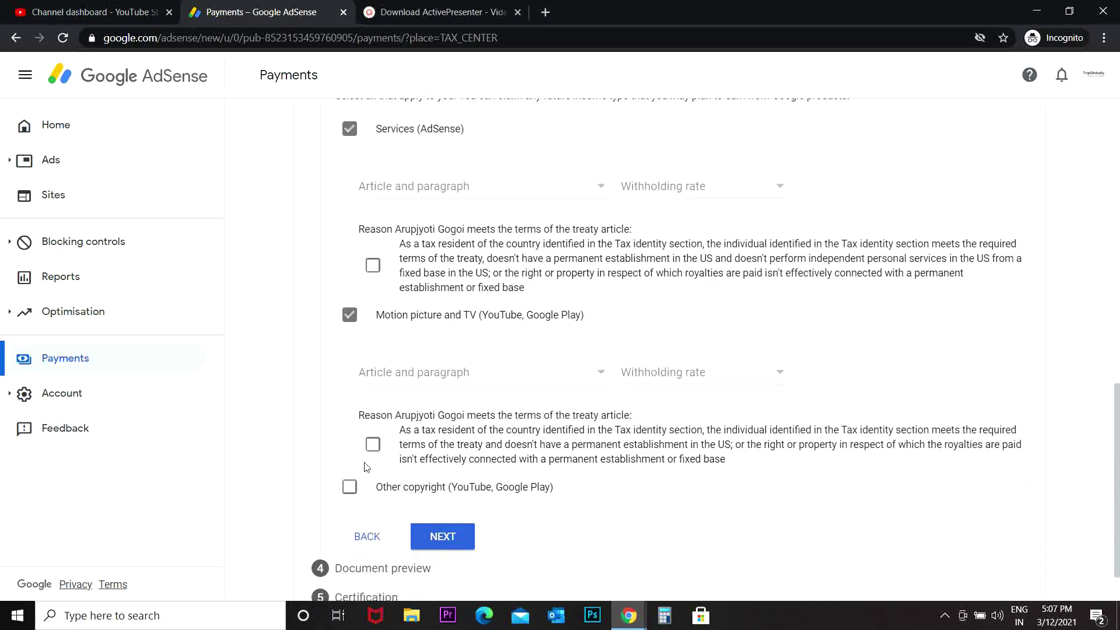
pyautogui.click(350, 490)
pyautogui.scroll(1, 438, 344)
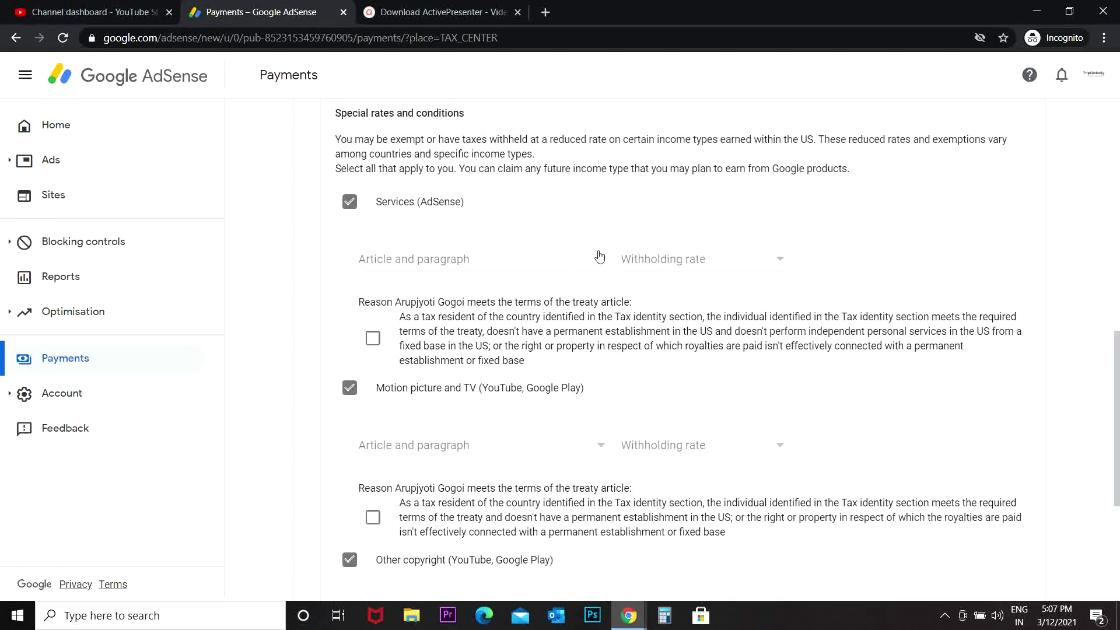
# Set services to Article 7 paragraph 1 at 0% and affirm the treaty terms.
pyautogui.click(599, 259)
pyautogui.click(531, 291)
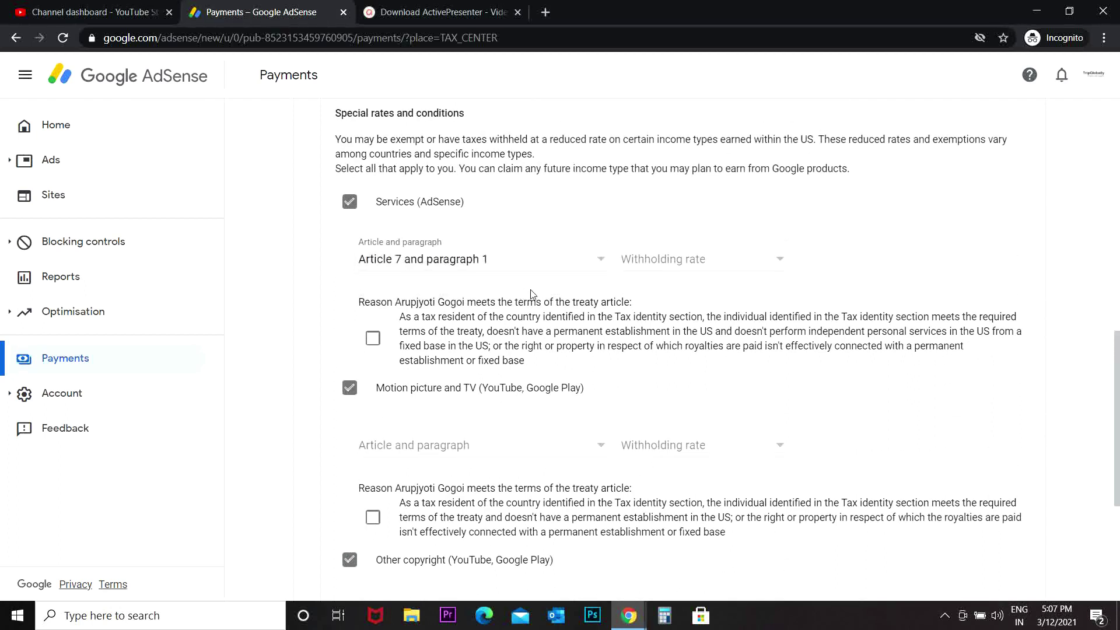
pyautogui.click(754, 263)
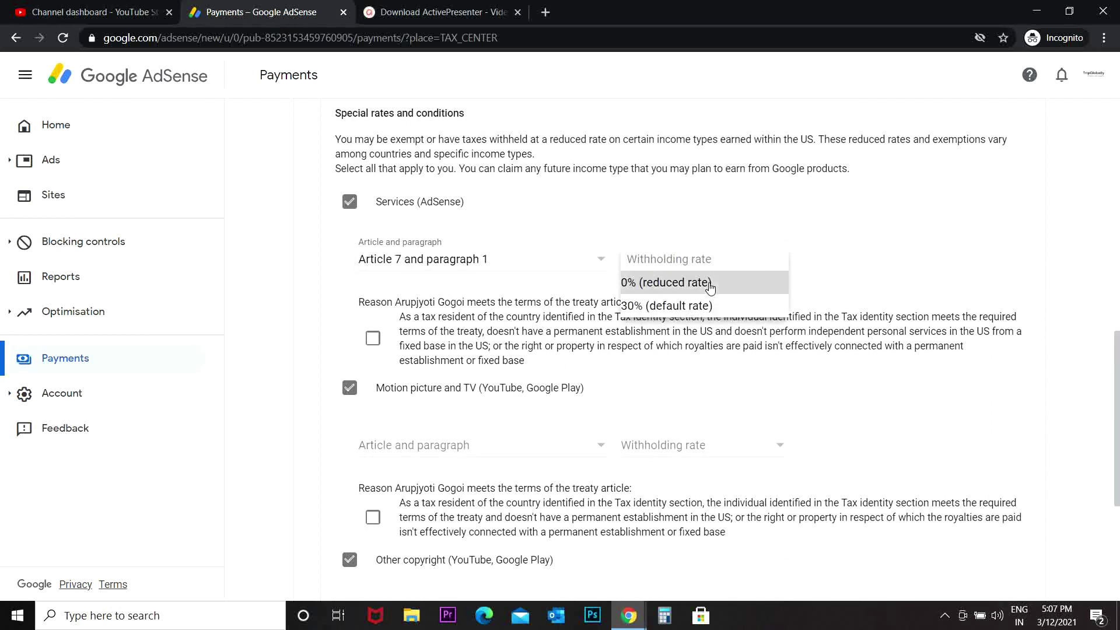
pyautogui.click(710, 285)
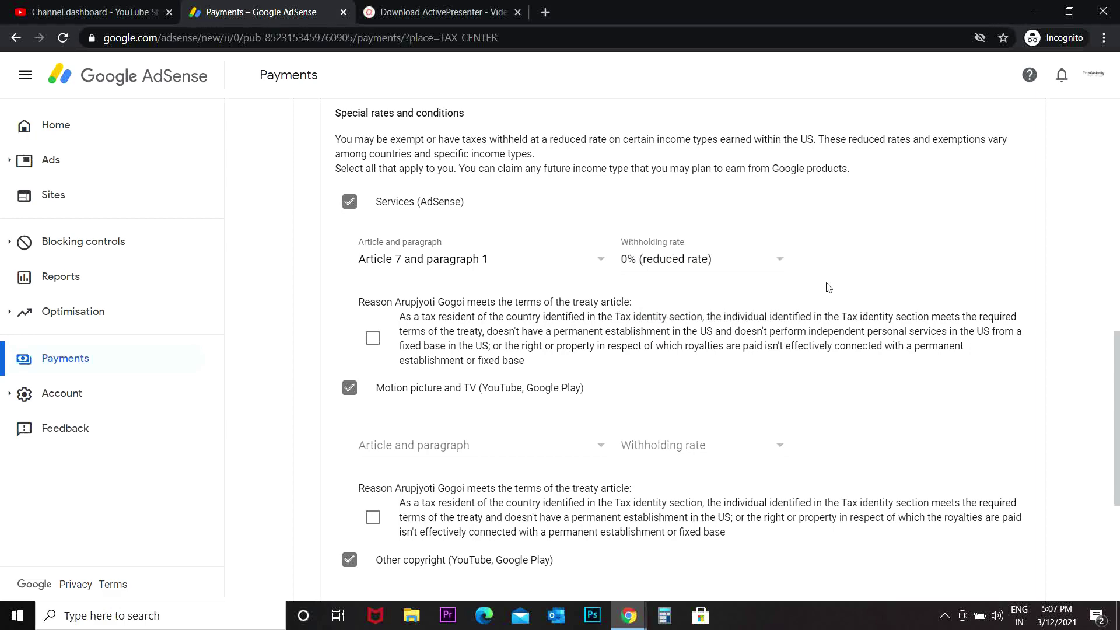
pyautogui.click(373, 338)
pyautogui.scroll(-3, 642, 337)
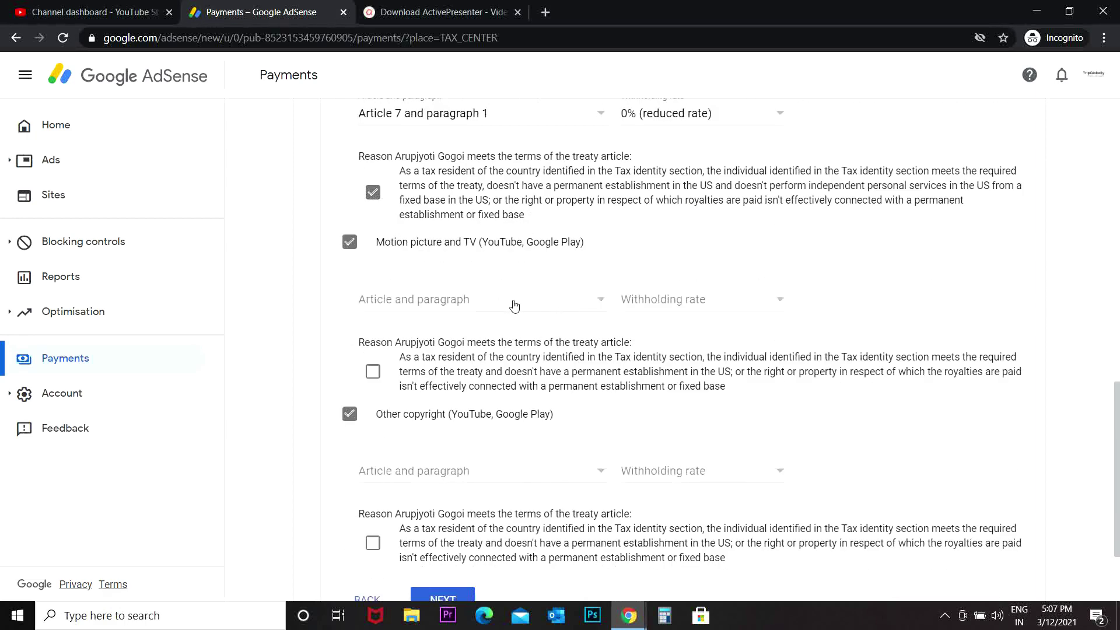
# Set motion picture and TV income to Article 12 paragraph 2A II at 15%, affirming terms.
pyautogui.click(598, 306)
pyautogui.click(533, 324)
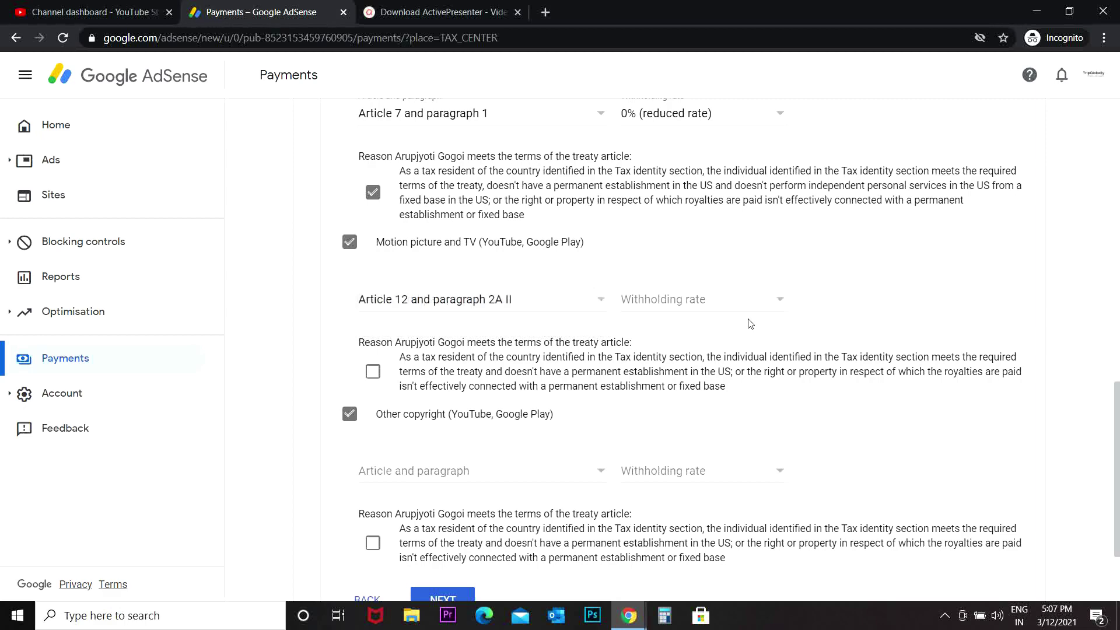
pyautogui.click(776, 303)
pyautogui.click(750, 327)
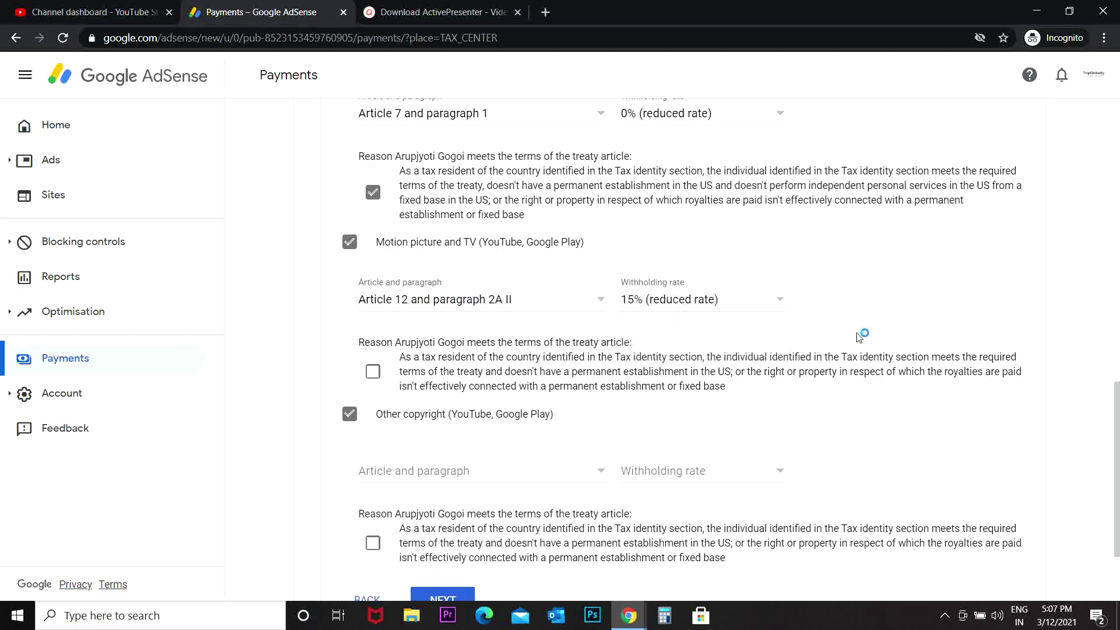
pyautogui.scroll(-2, 641, 339)
pyautogui.click(373, 244)
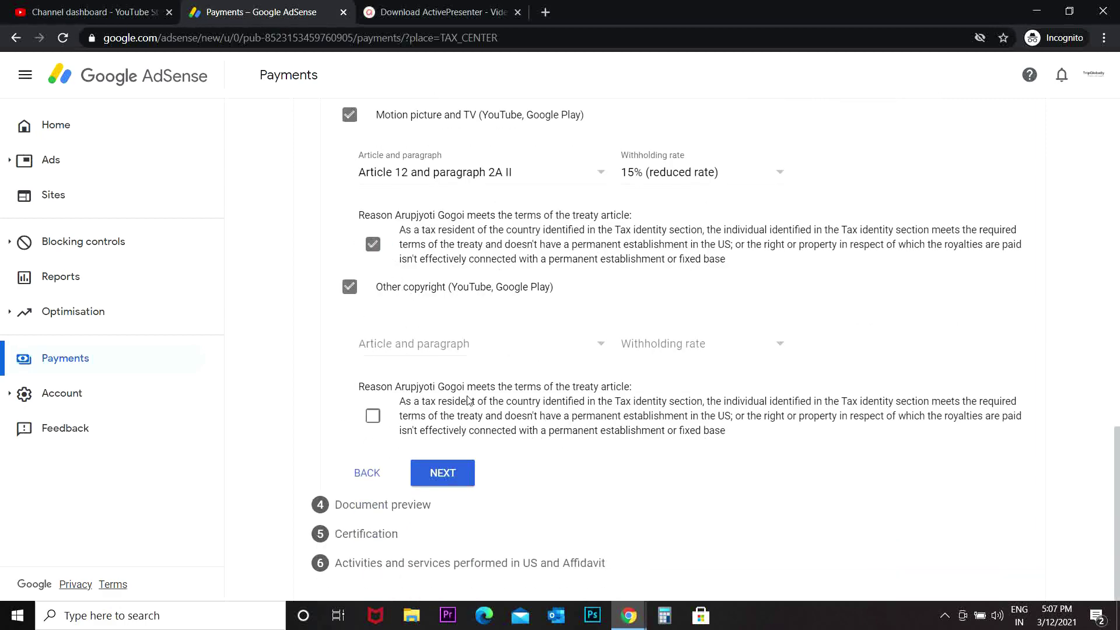
# Set other copyright to Article 12 paragraph 2A II at 15%, confirm terms, and continue.
pyautogui.click(403, 350)
pyautogui.click(416, 370)
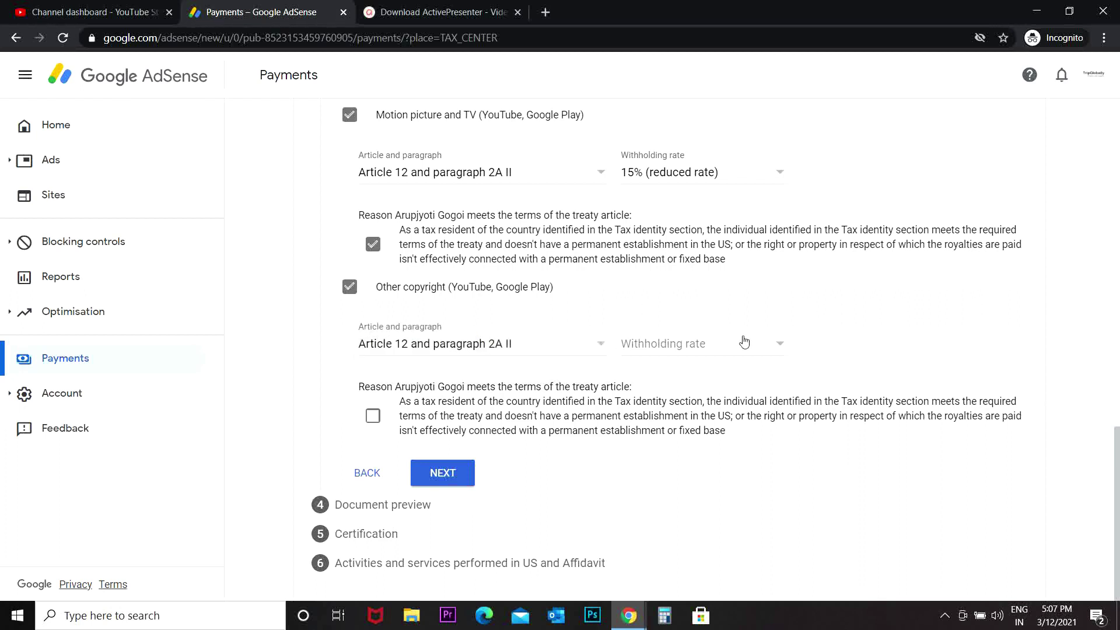
pyautogui.click(744, 341)
pyautogui.click(642, 367)
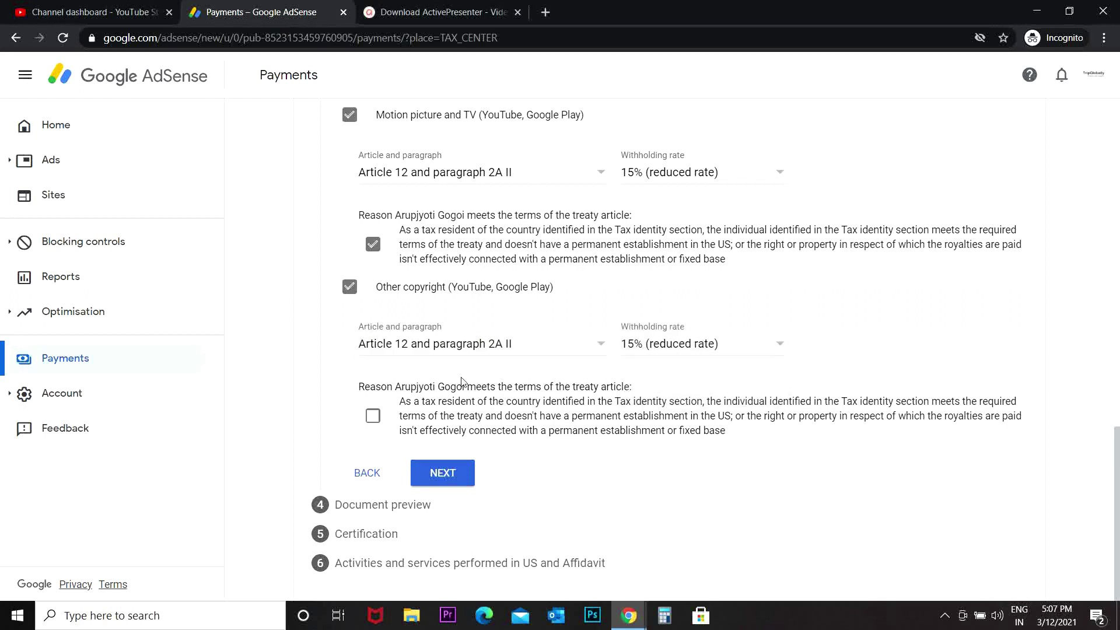
pyautogui.click(373, 416)
pyautogui.click(442, 473)
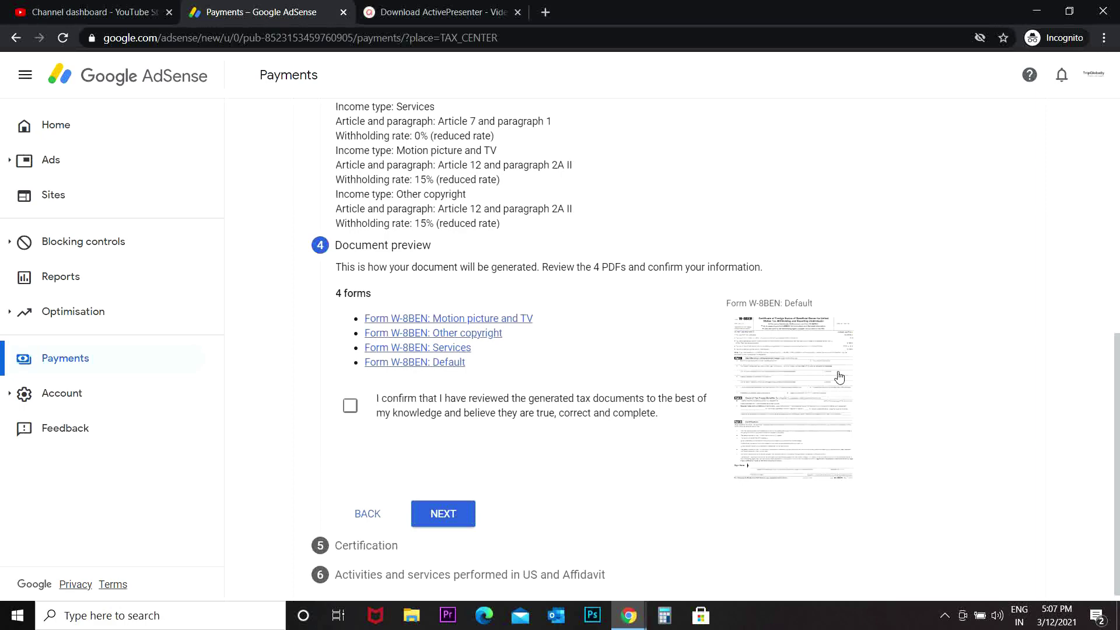
# Tick the confirmation that all 4 generated W-8BEN documents were reviewed.
pyautogui.scroll(3, 591, 290)
pyautogui.scroll(-3, 593, 292)
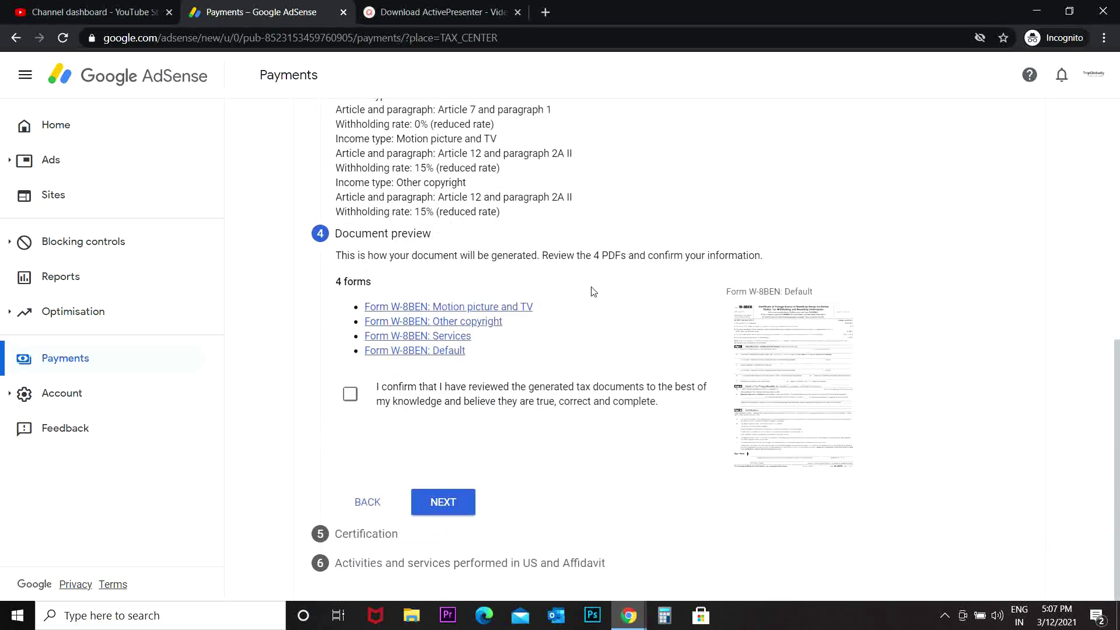
pyautogui.click(351, 397)
# On the Certification step, enter your full legal name and dismiss the autofill suggestions.
pyautogui.click(444, 503)
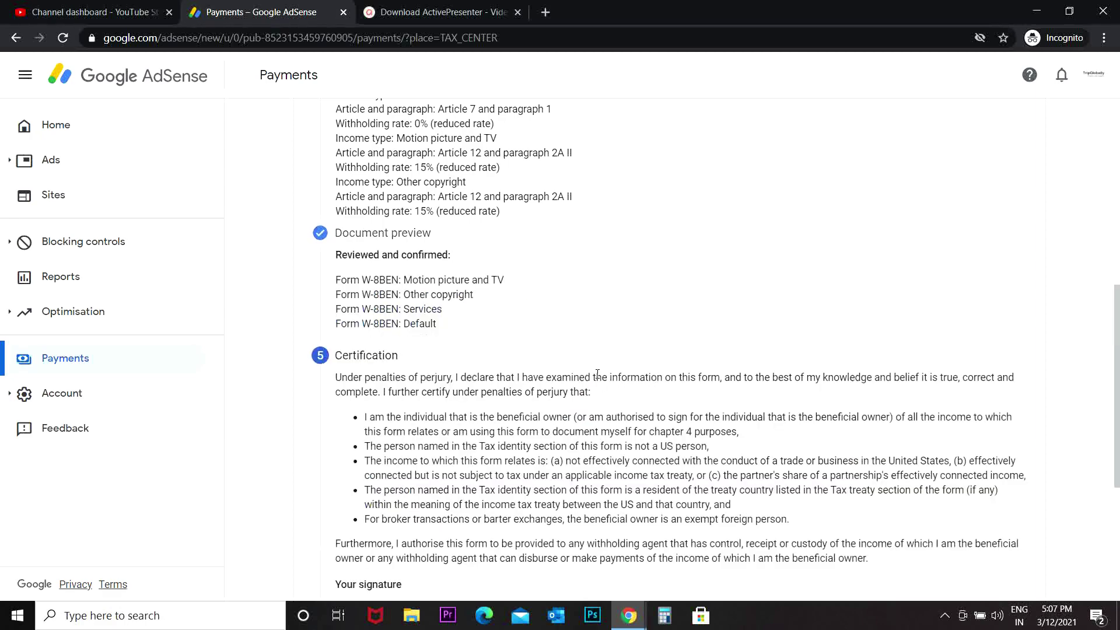
pyautogui.scroll(-5, 519, 365)
pyautogui.click(459, 362)
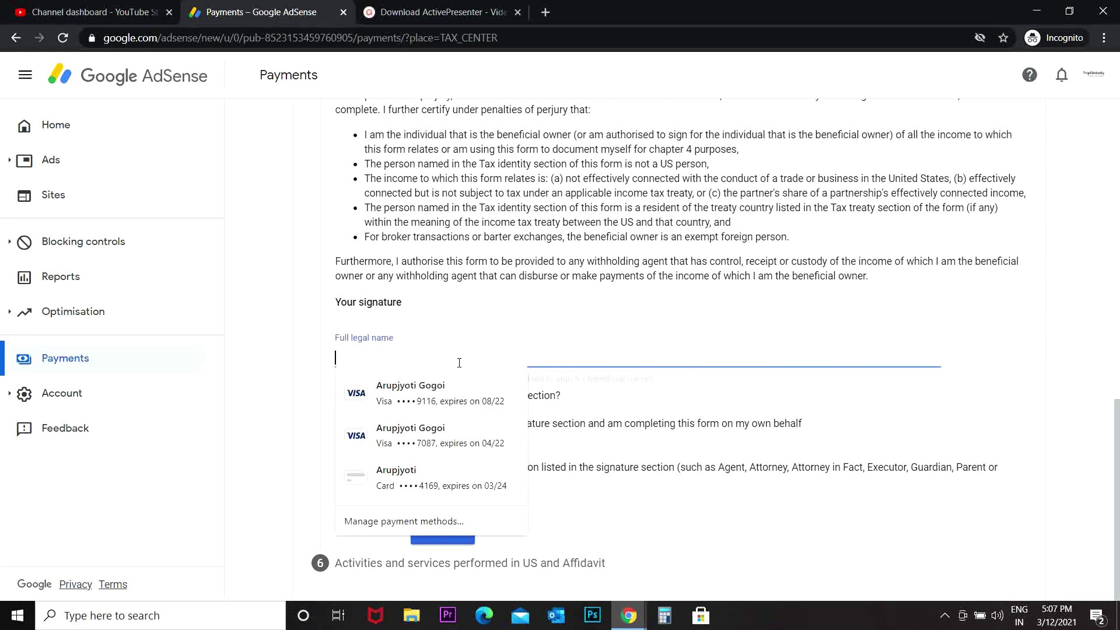
pyautogui.write('Arupjyoti Gogoi')
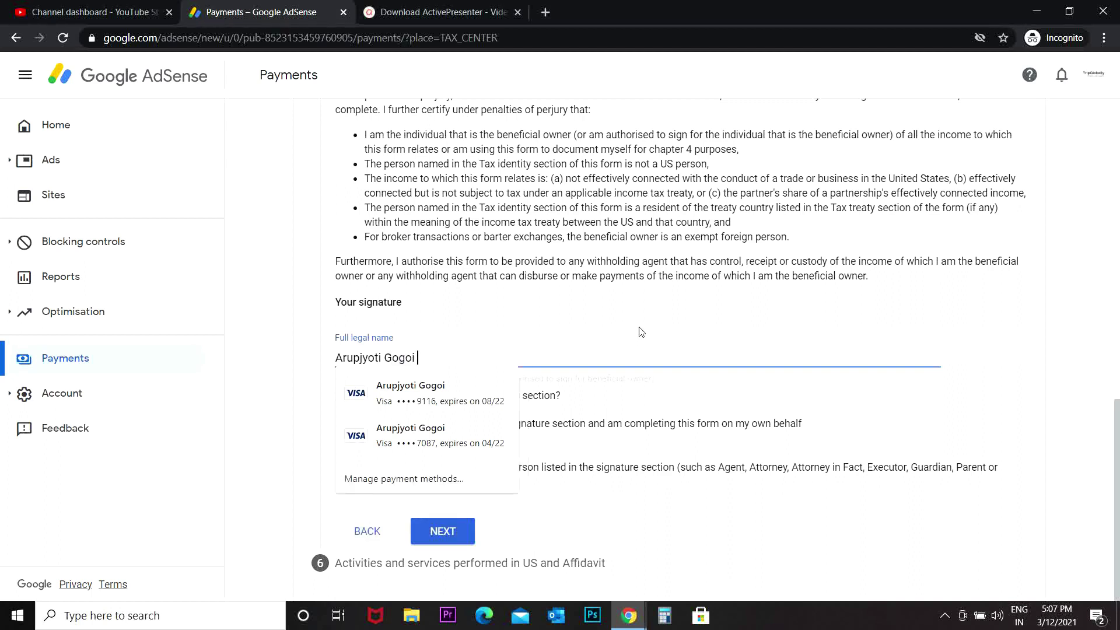
pyautogui.click(642, 332)
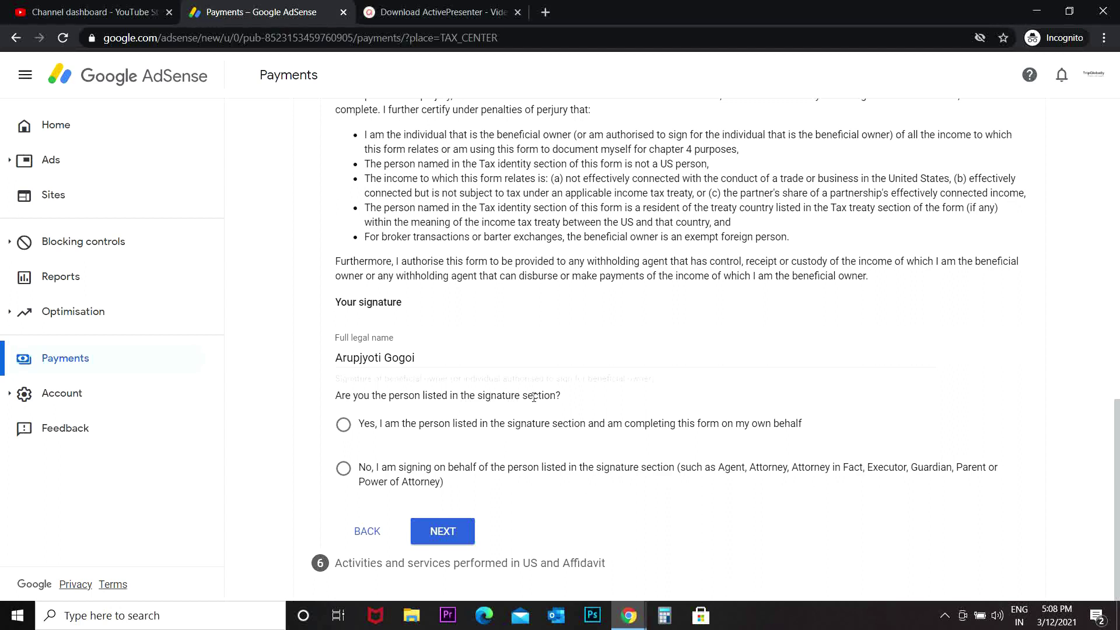
# Select 'Yes, I am the person listed' to sign on your own behalf.
pyautogui.click(345, 425)
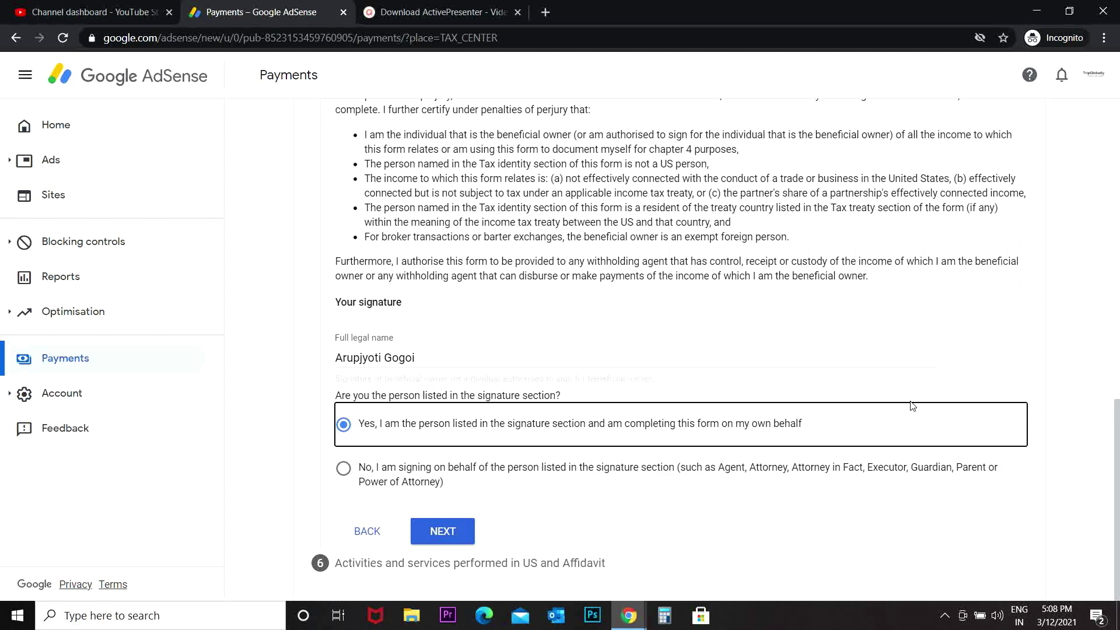
pyautogui.click(1076, 403)
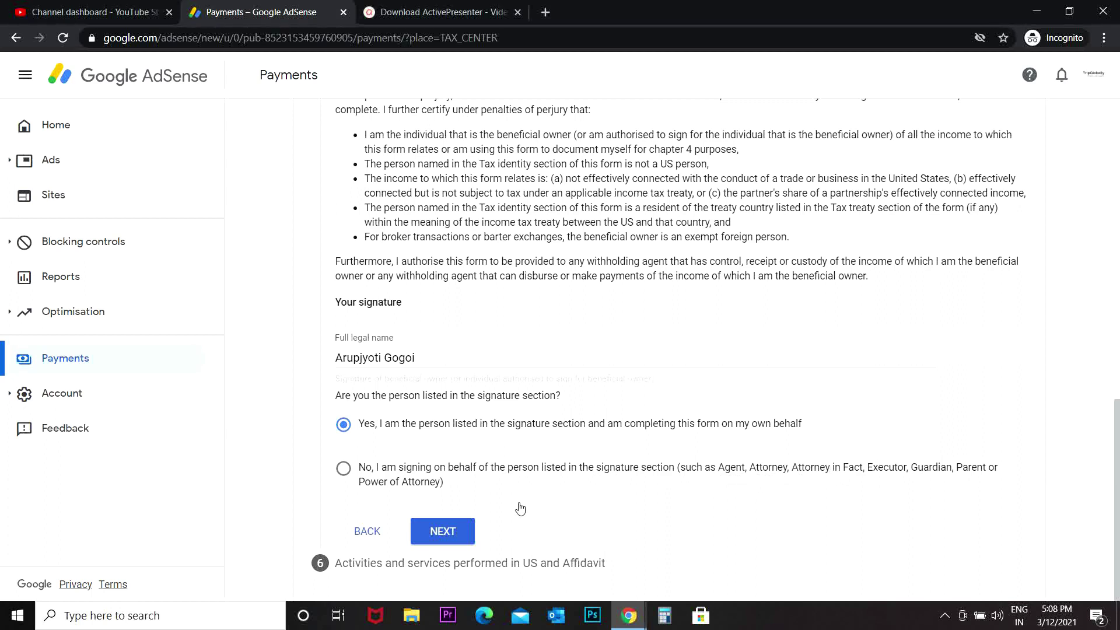
pyautogui.click(344, 469)
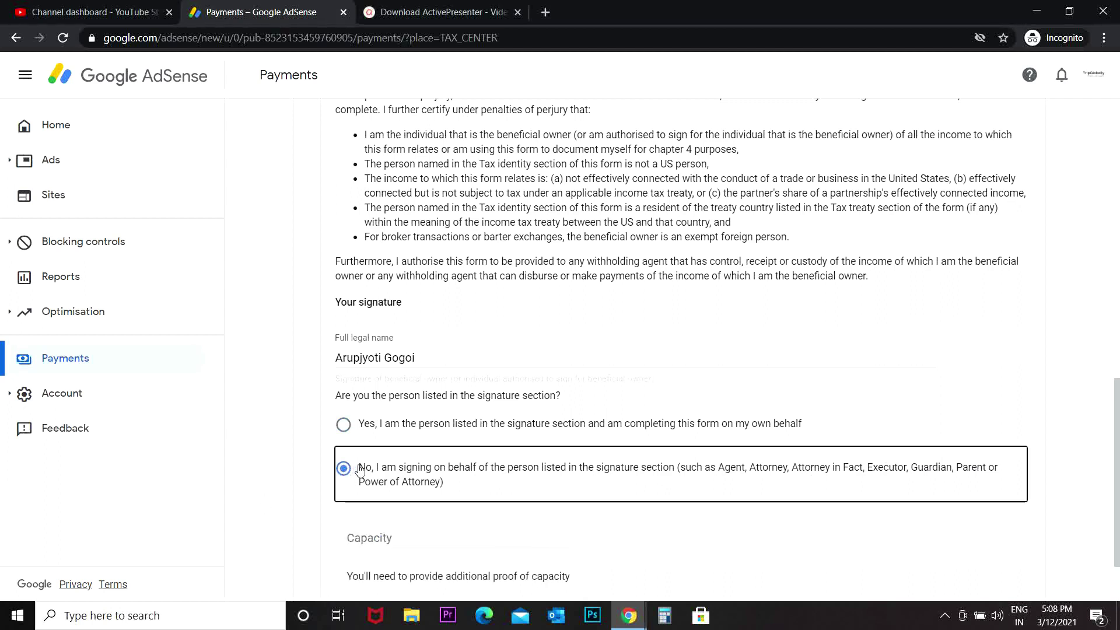
pyautogui.click(343, 426)
pyautogui.click(1061, 411)
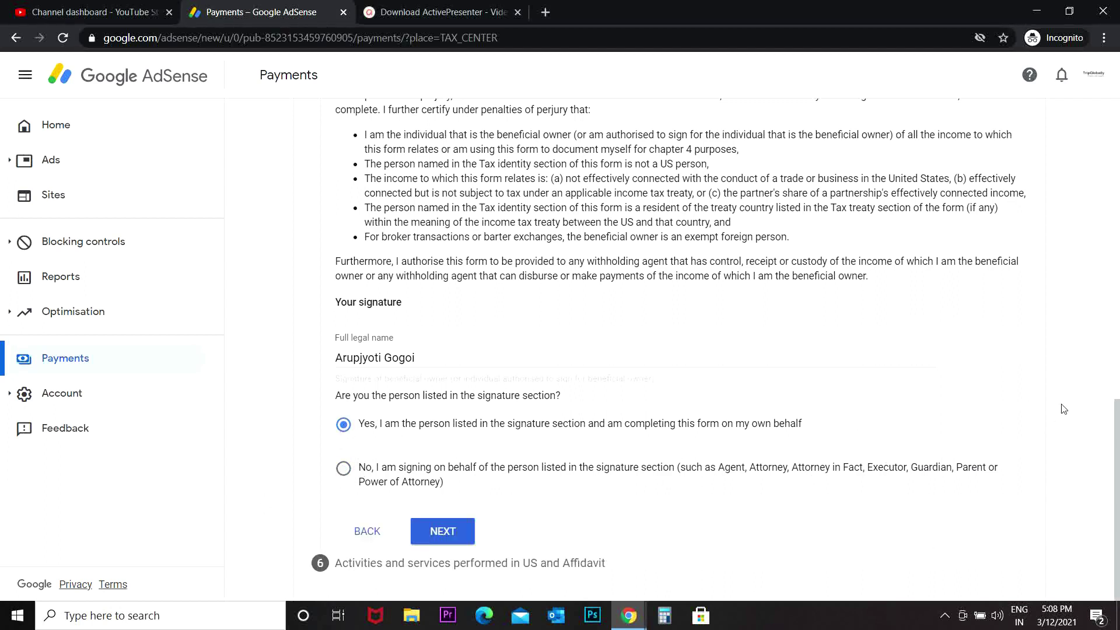
# Answer No to US activities, certify services are outside the US, and select the never-paid profile.
pyautogui.click(433, 533)
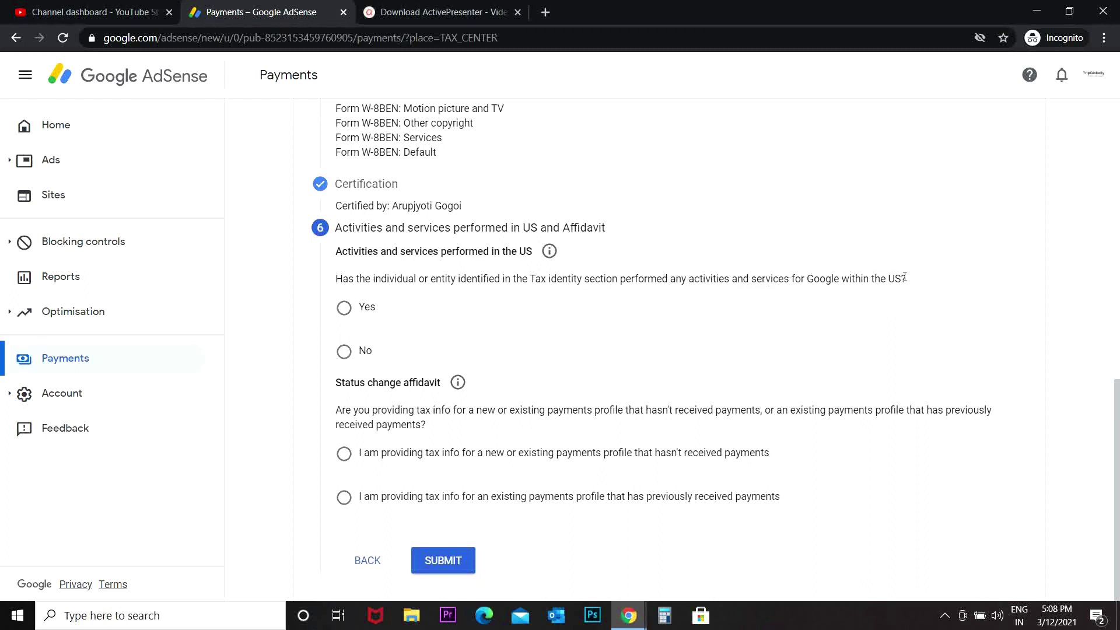
pyautogui.click(344, 351)
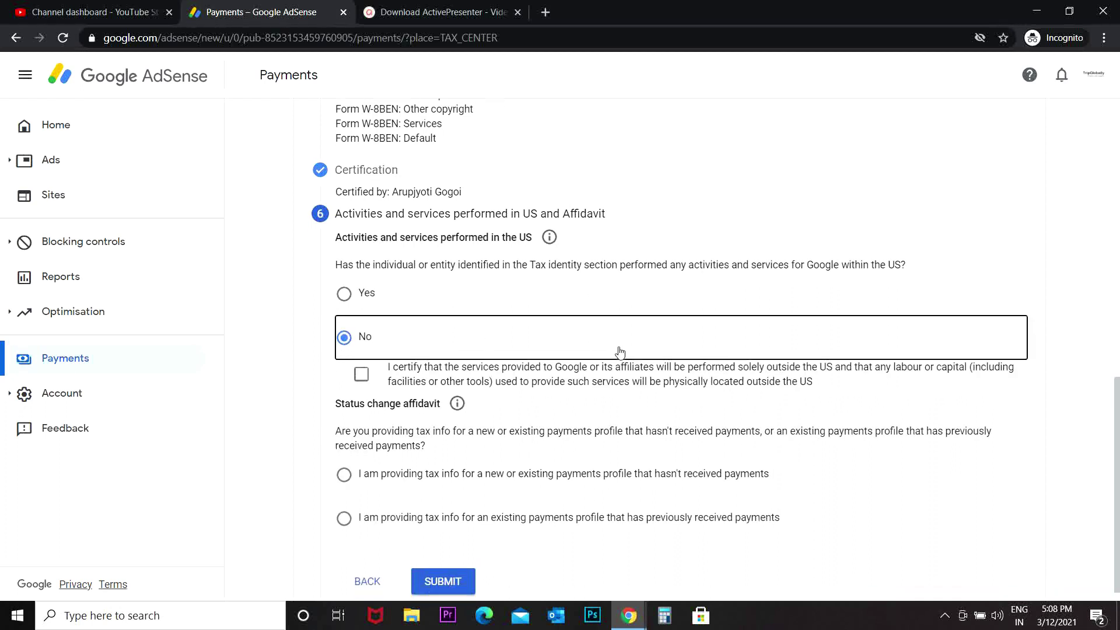
pyautogui.click(360, 356)
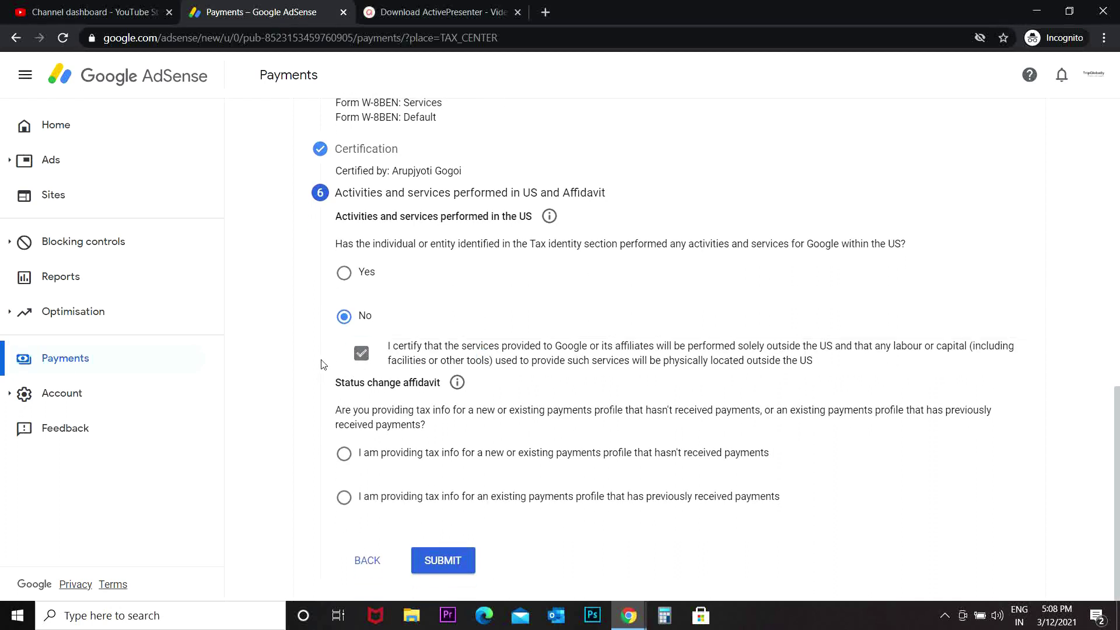
pyautogui.click(344, 455)
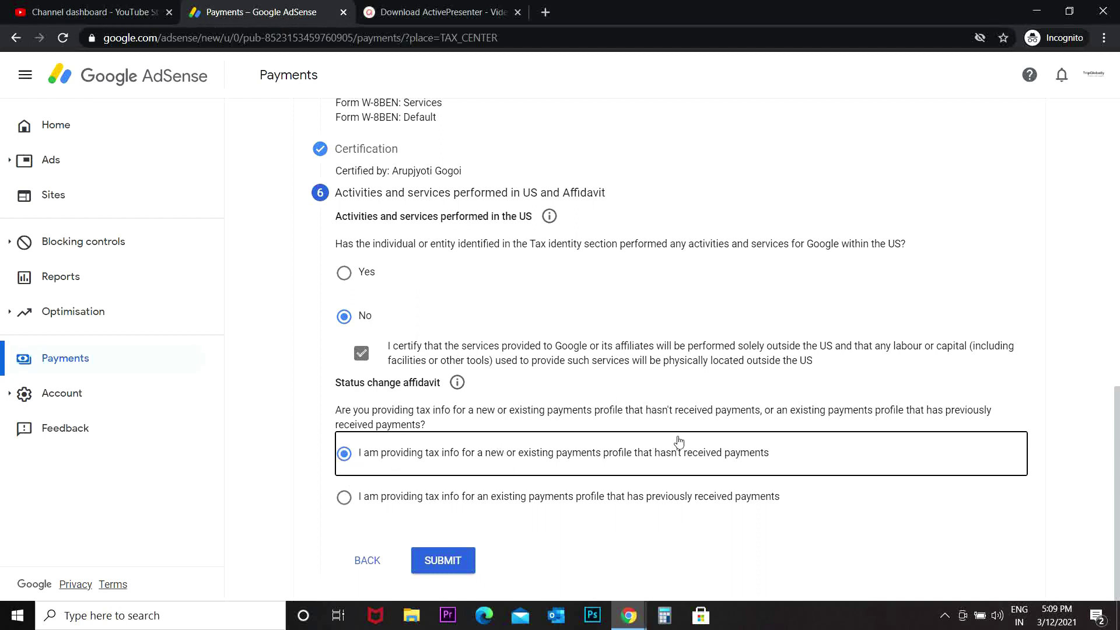
# On the status change affidavit, mark the payments profile as having previously received payments.
pyautogui.click(373, 502)
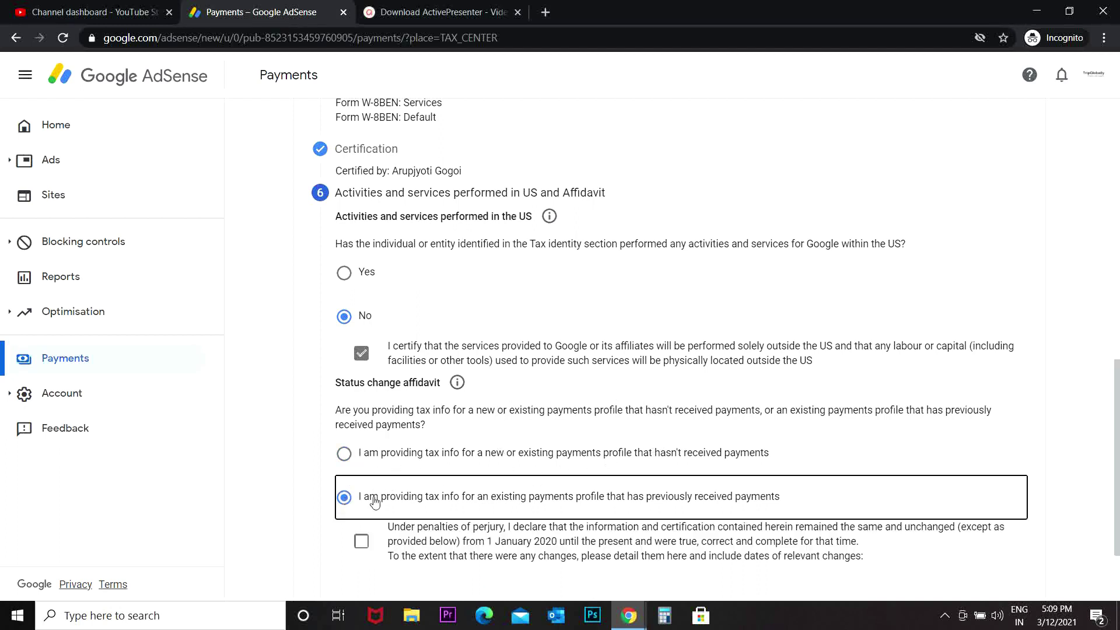
pyautogui.scroll(-2, 882, 417)
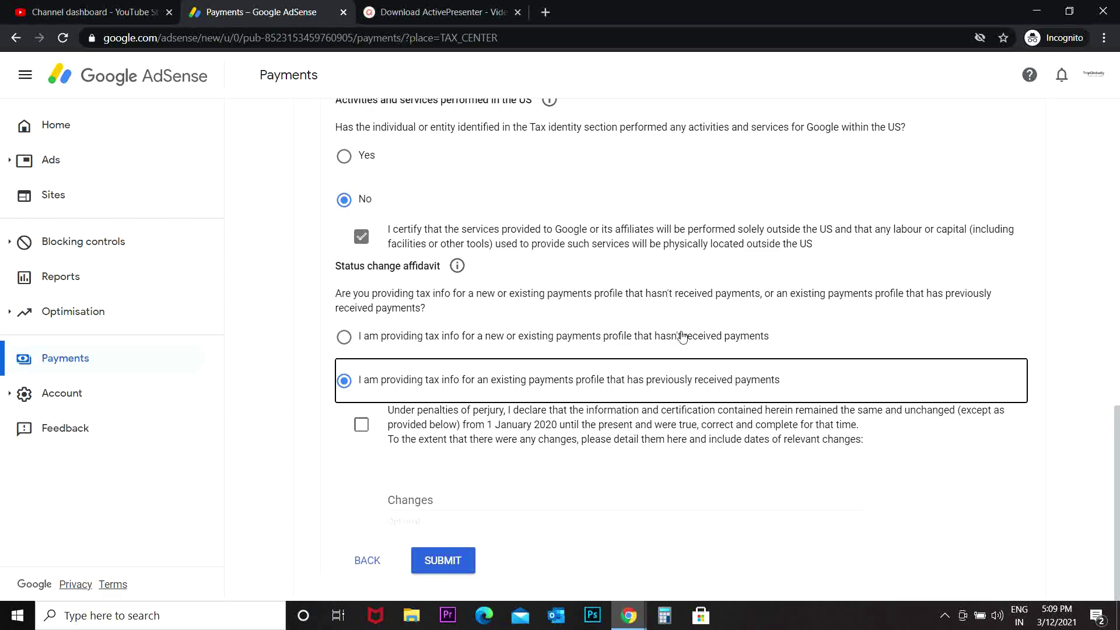
pyautogui.click(353, 342)
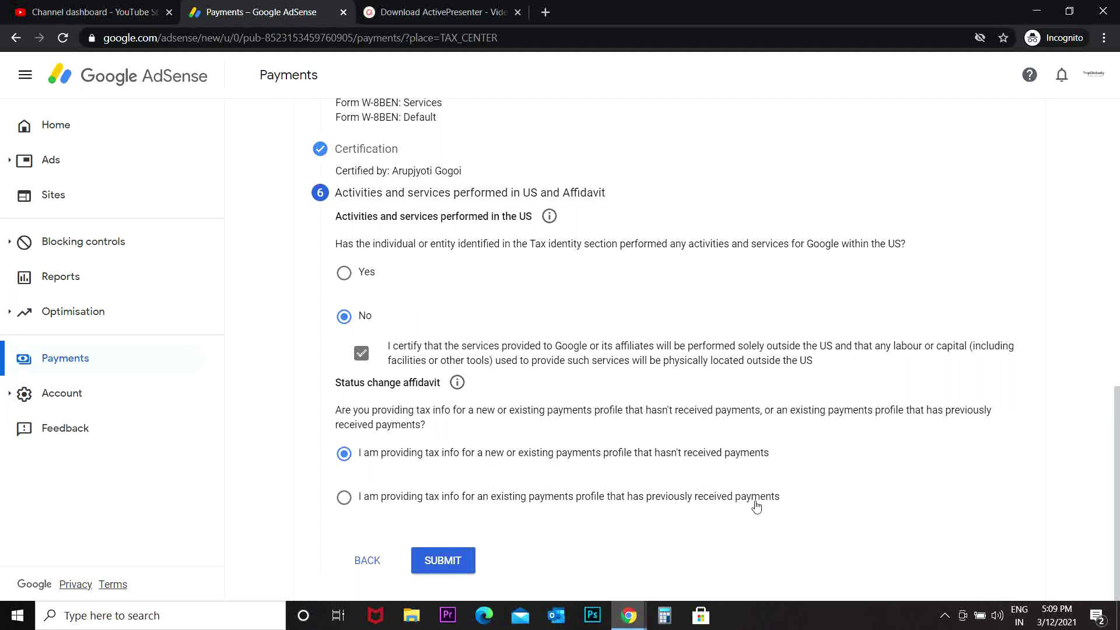
pyautogui.click(344, 498)
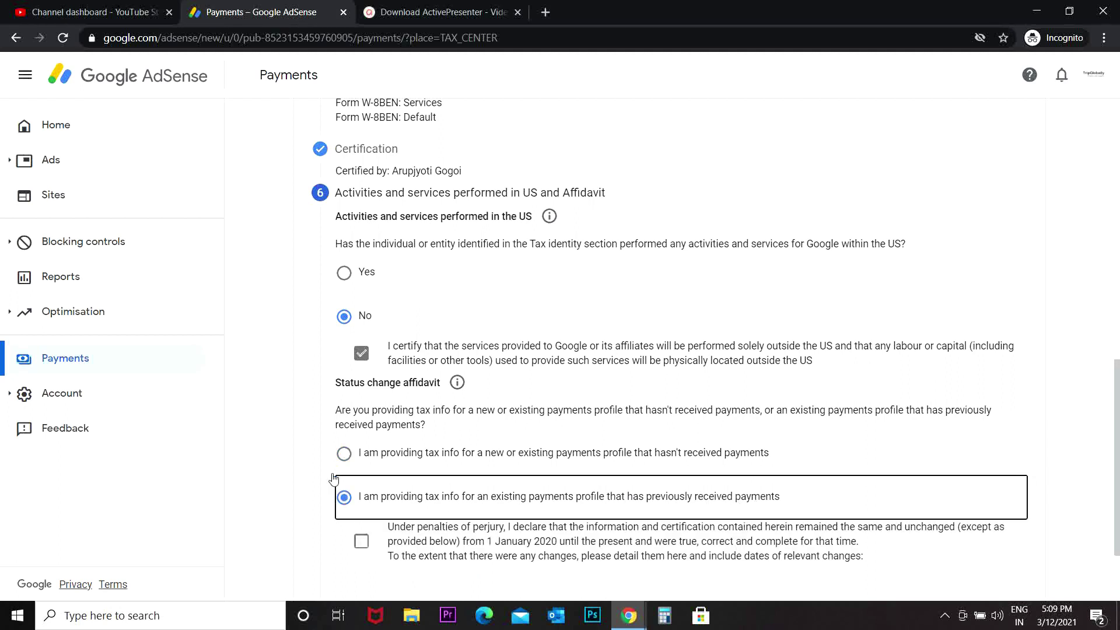
# Certify the status is unchanged since 1 January 2020 and submit the W-8BEN tax form.
pyautogui.scroll(-2, 356, 460)
pyautogui.click(361, 425)
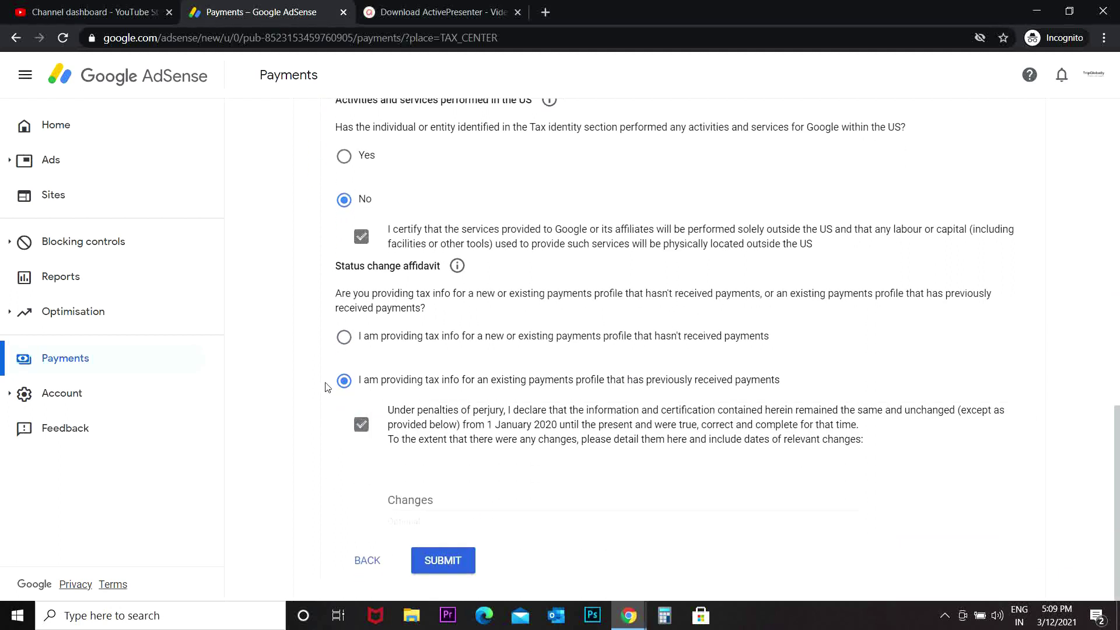
pyautogui.click(443, 562)
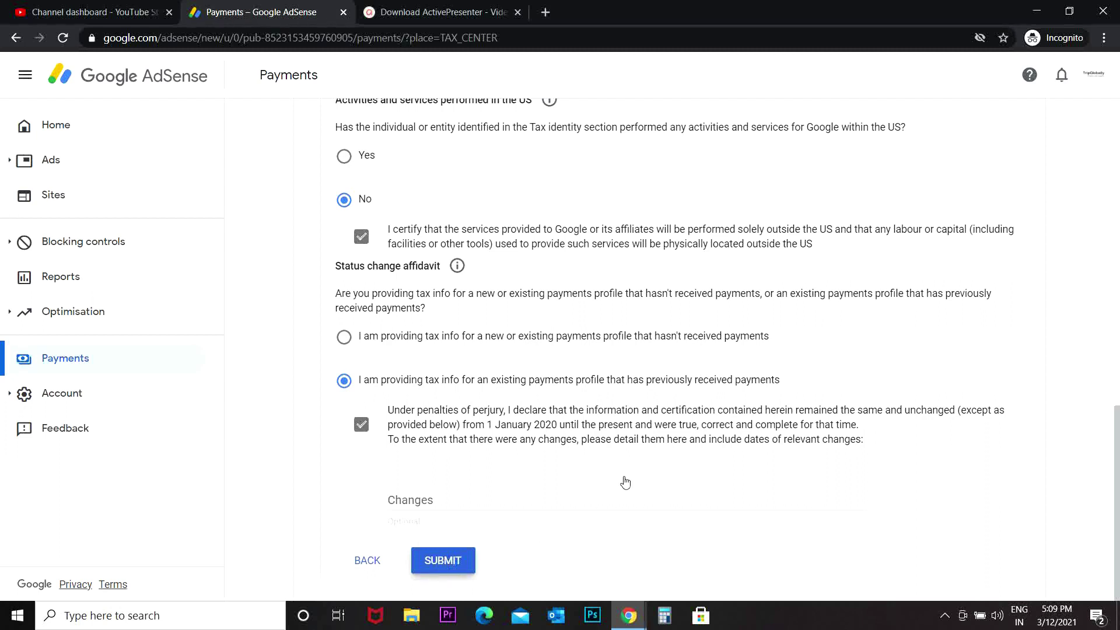